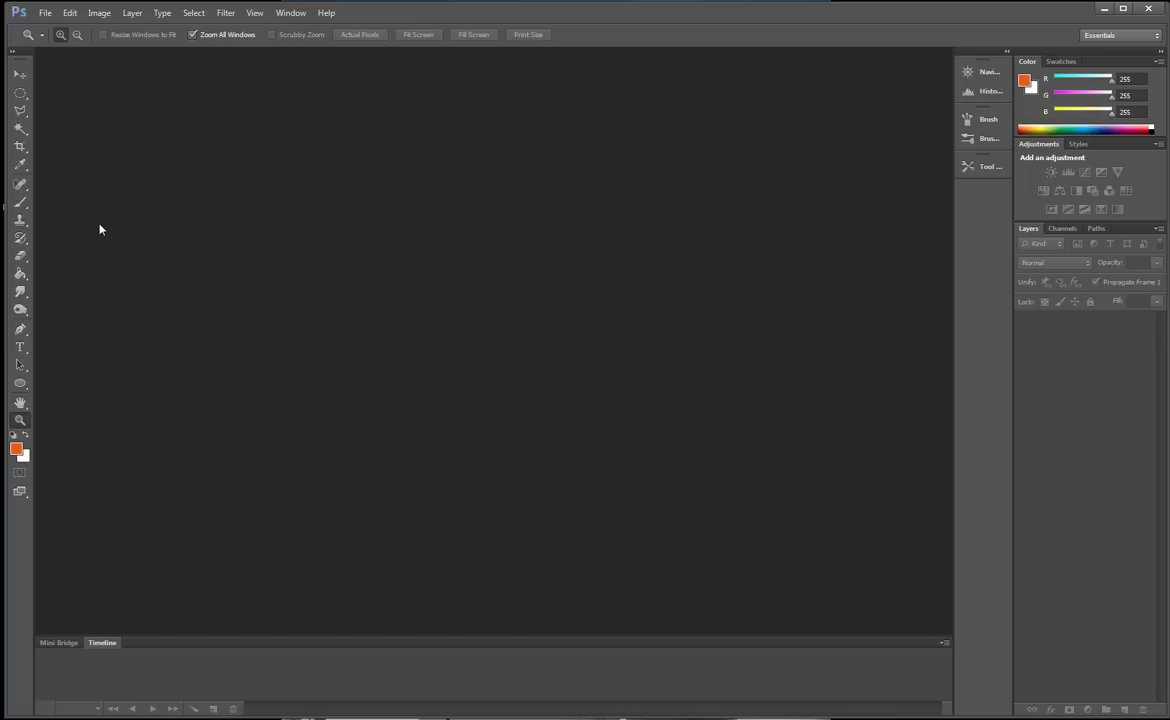
- Create a new white A4 document (210 × 297 mm, 300 ppi) from the International Paper preset
left_click(44, 13)
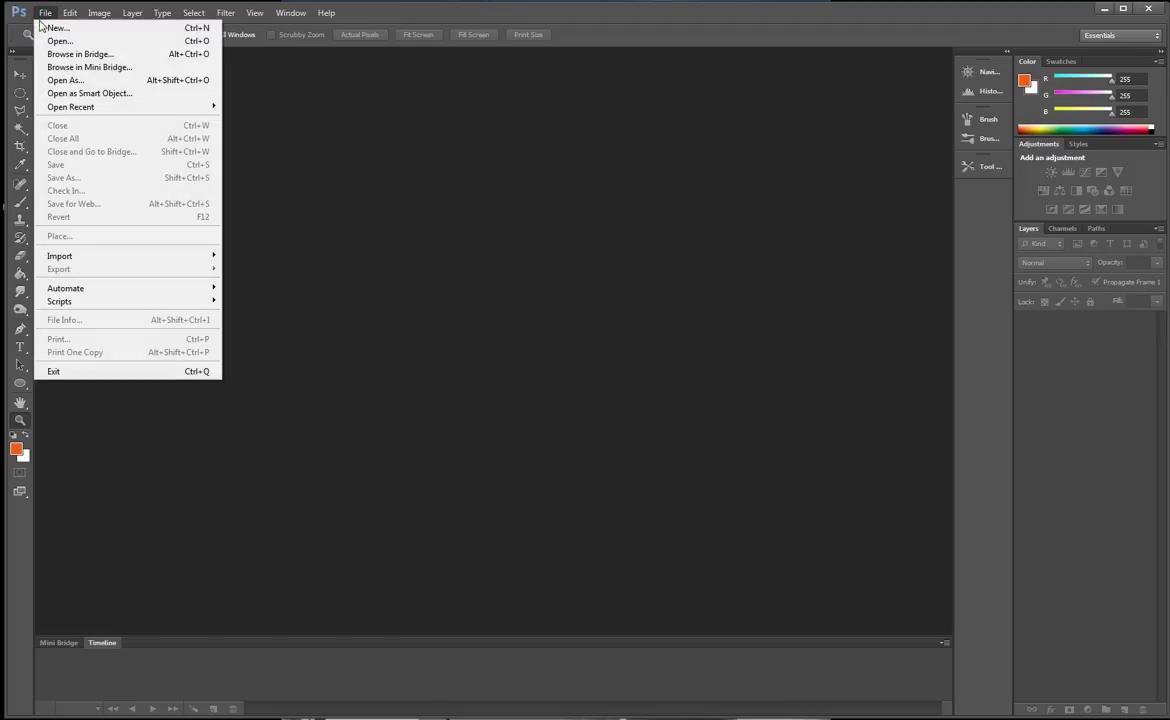
left_click(50, 30)
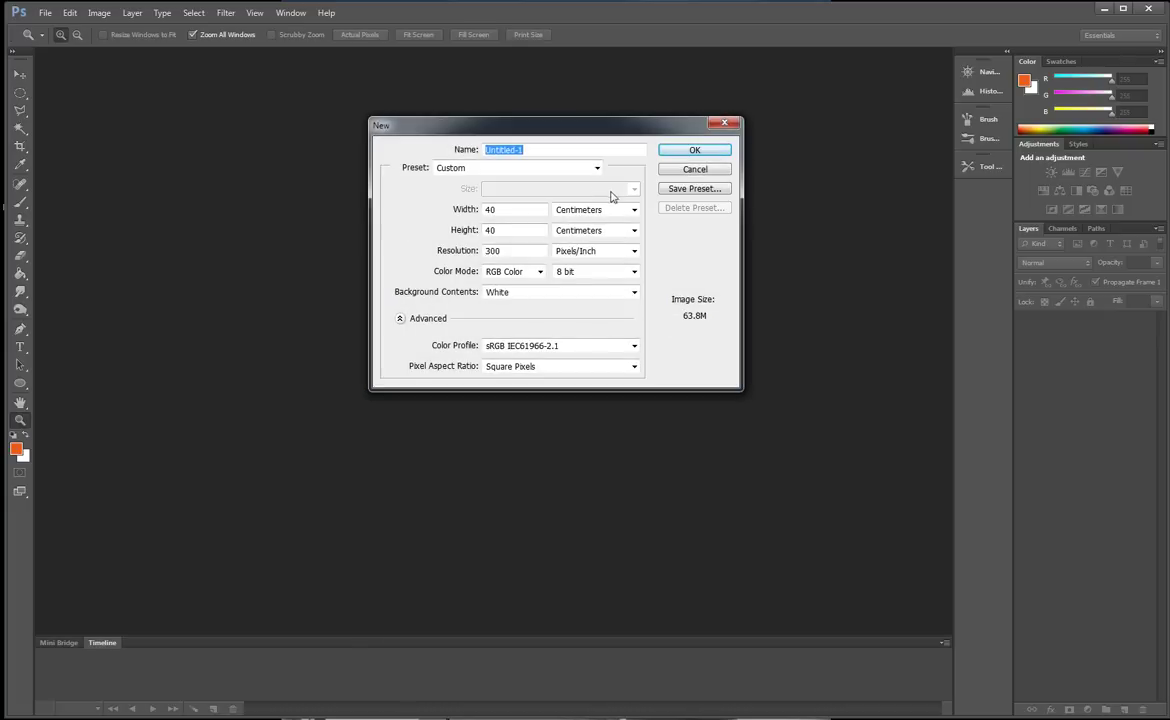
left_click(596, 168)
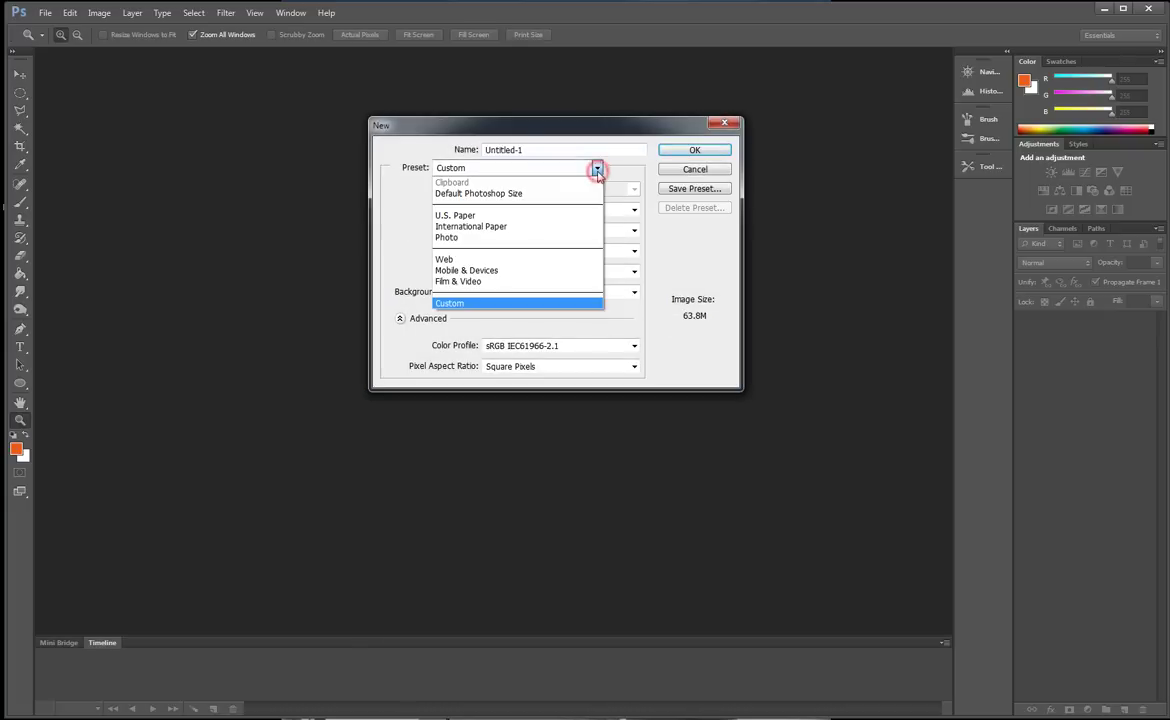
left_click(553, 227)
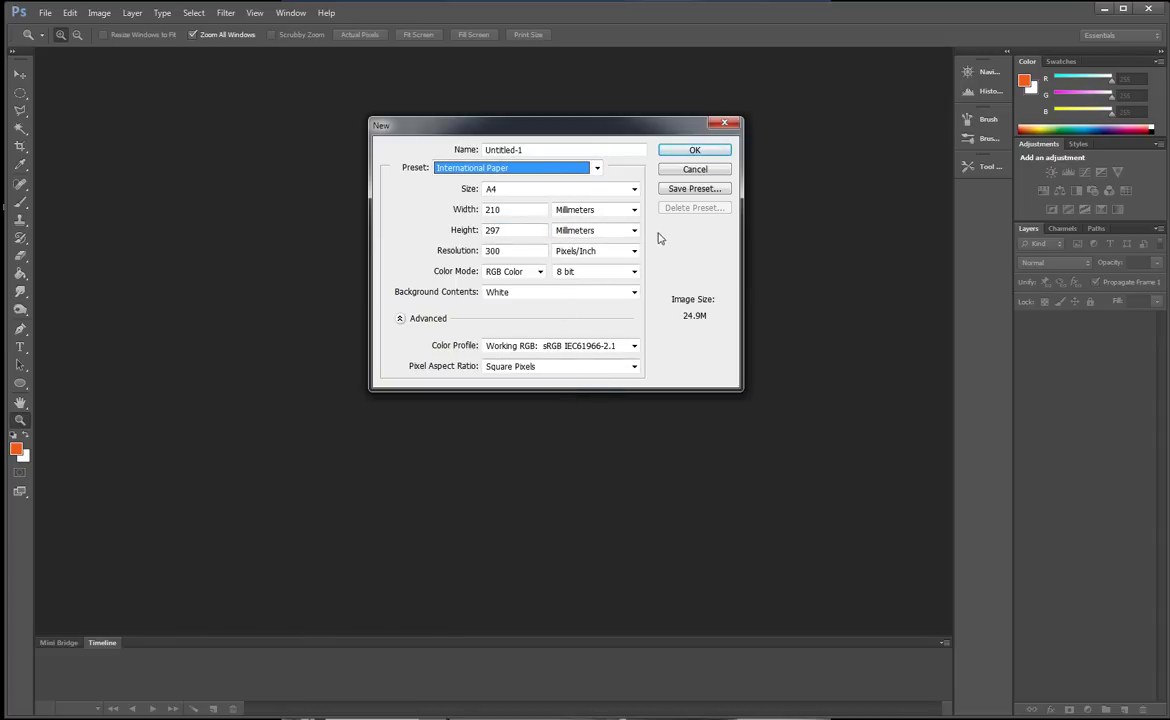
left_click(694, 150)
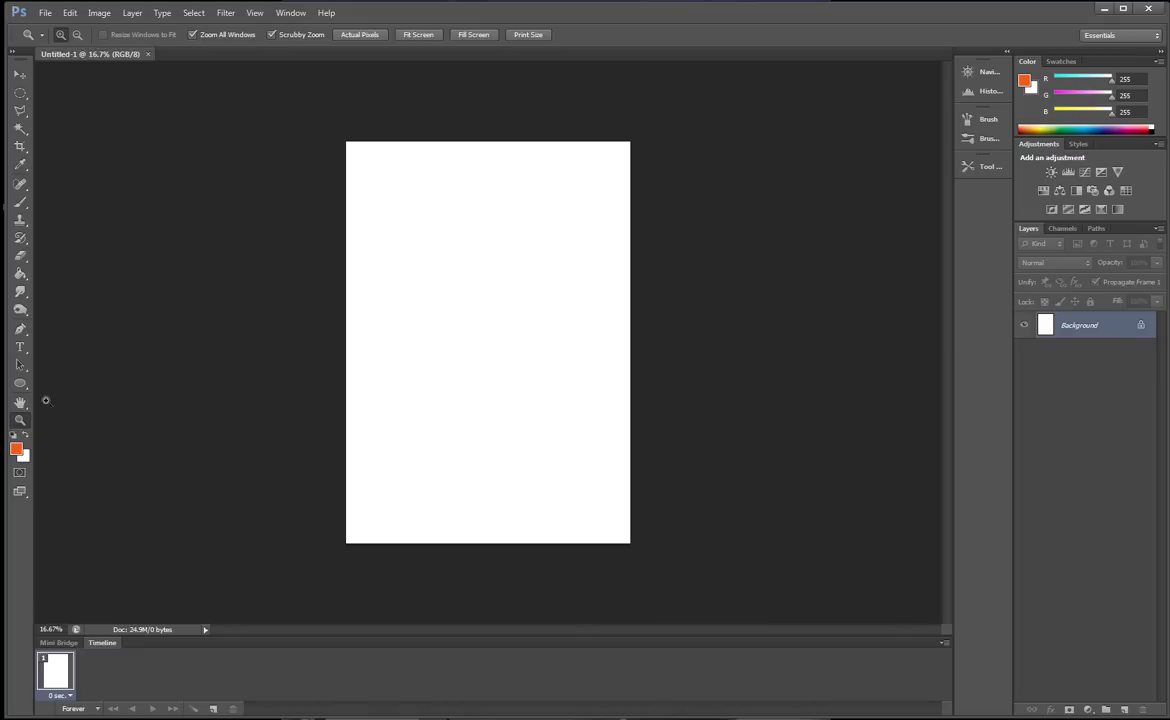
- Set the Type tool to Bold TH Charmonman at 72 pt
left_click(21, 348)
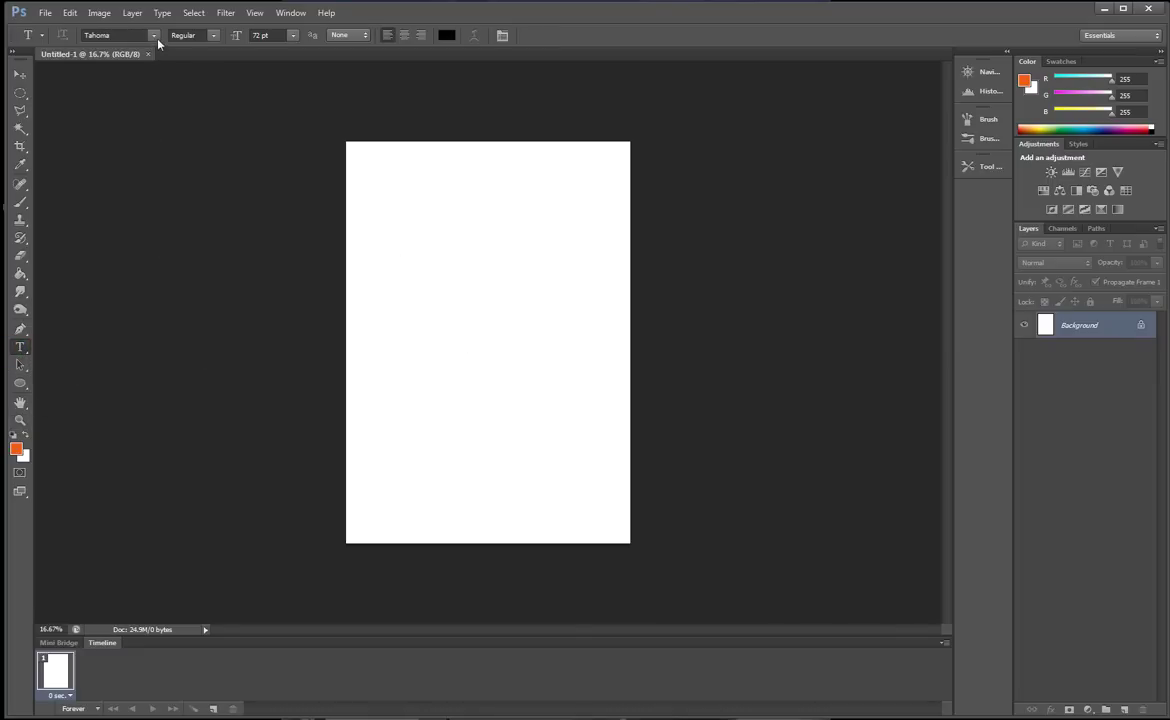
left_click(186, 47)
left_click(154, 36)
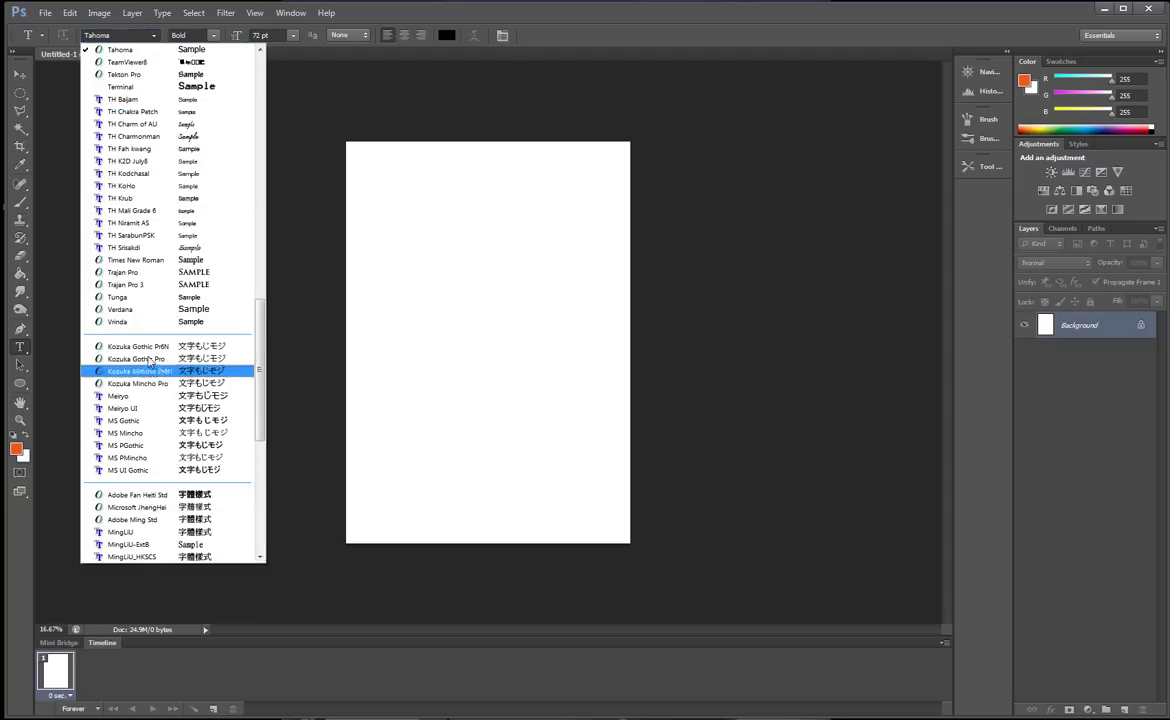
scroll(170, 341, "down", 3)
scroll(170, 341, "down", 5)
scroll(170, 341, "down", 2)
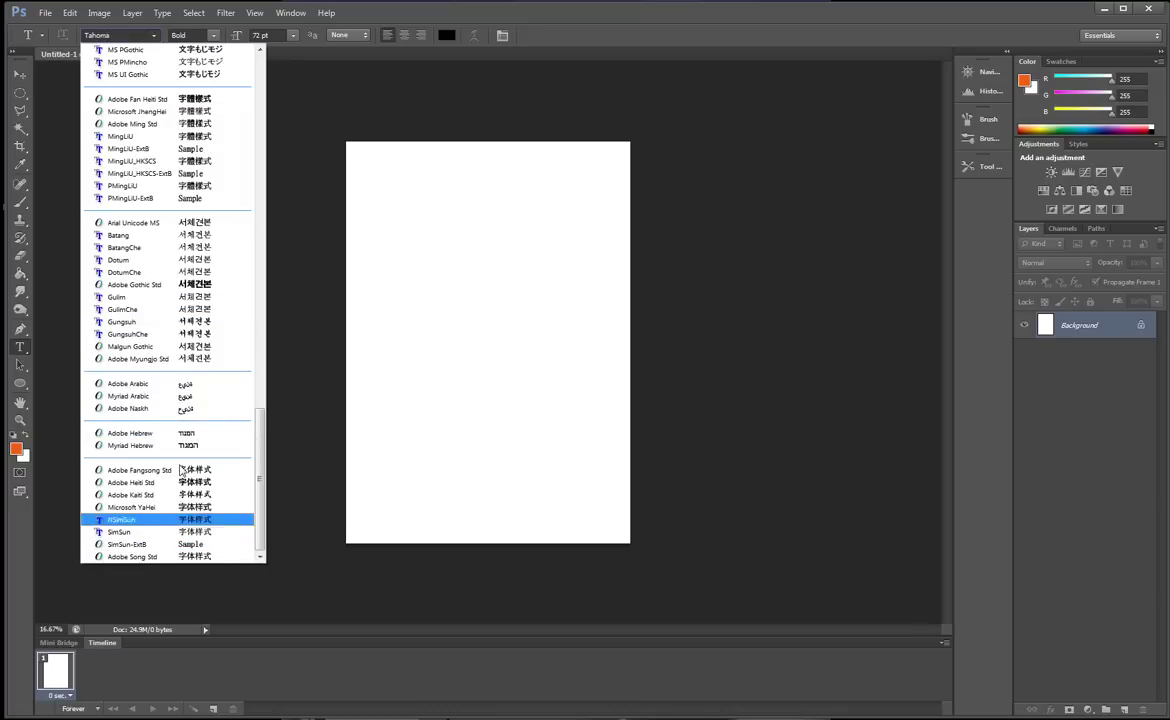
scroll(185, 375, "up", 5)
scroll(182, 340, "up", 1)
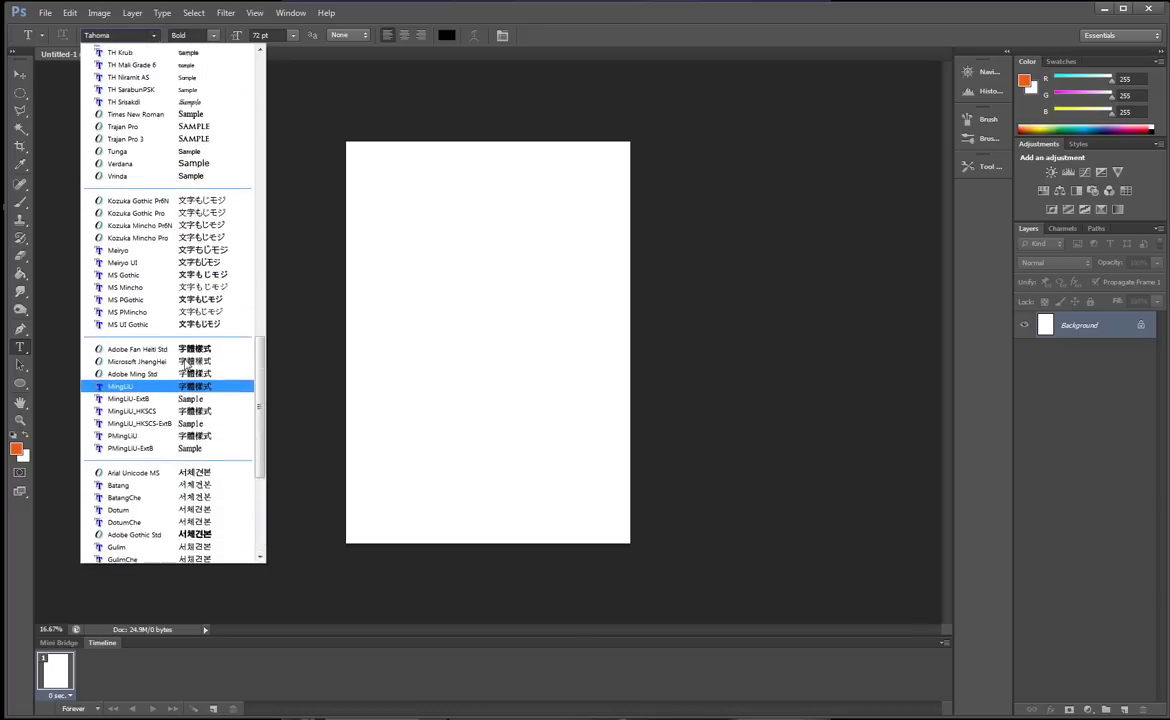
scroll(178, 300, "up", 9)
scroll(175, 262, "down", 2)
scroll(175, 262, "up", 5)
scroll(173, 258, "up", 4)
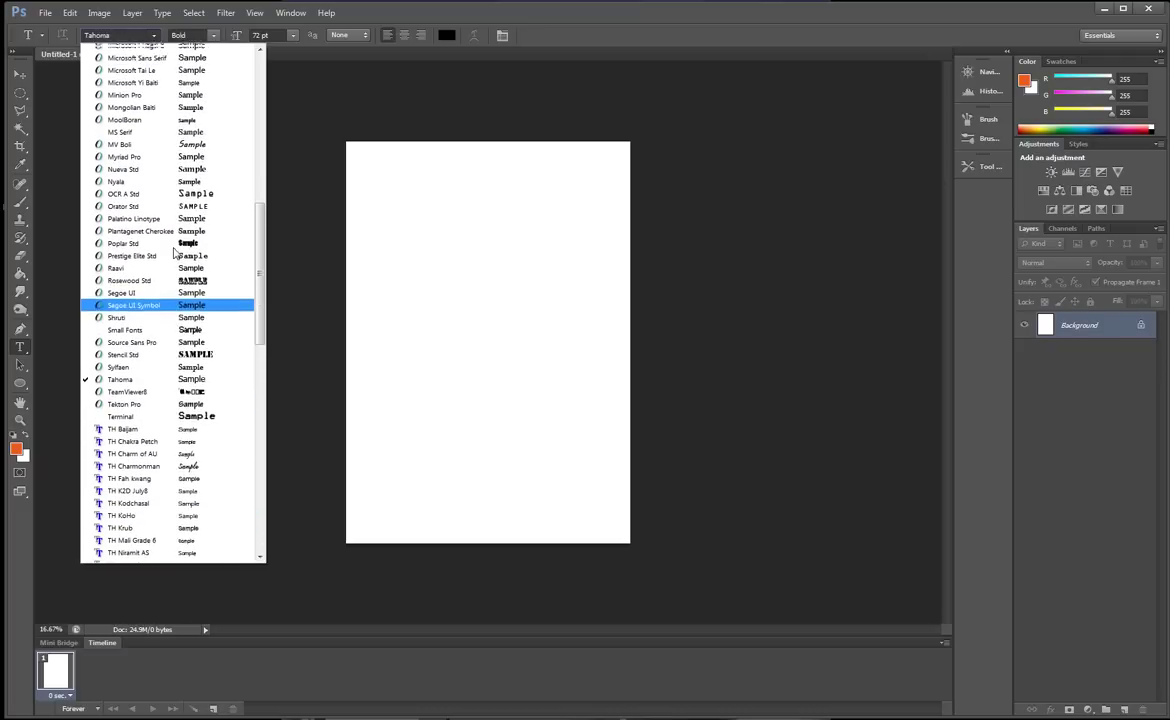
scroll(172, 255, "up", 2)
scroll(170, 252, "up", 2)
scroll(170, 252, "up", 2)
scroll(170, 252, "up", 3)
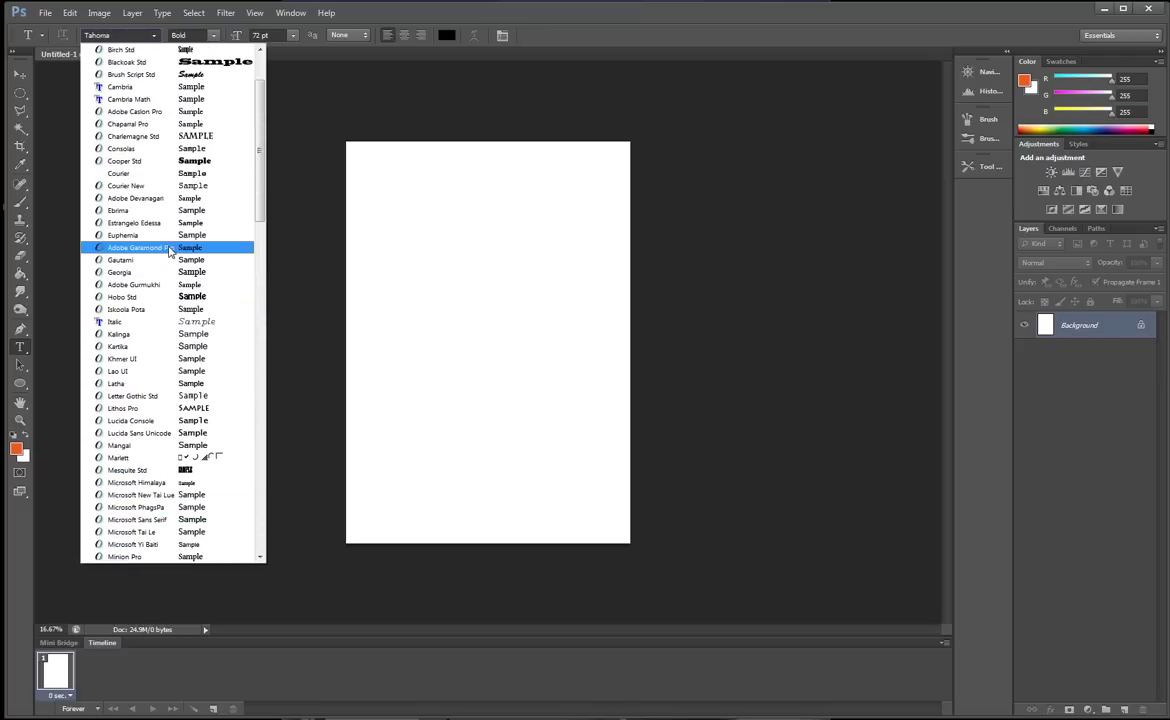
scroll(170, 252, "up", 2)
scroll(170, 252, "up", 2)
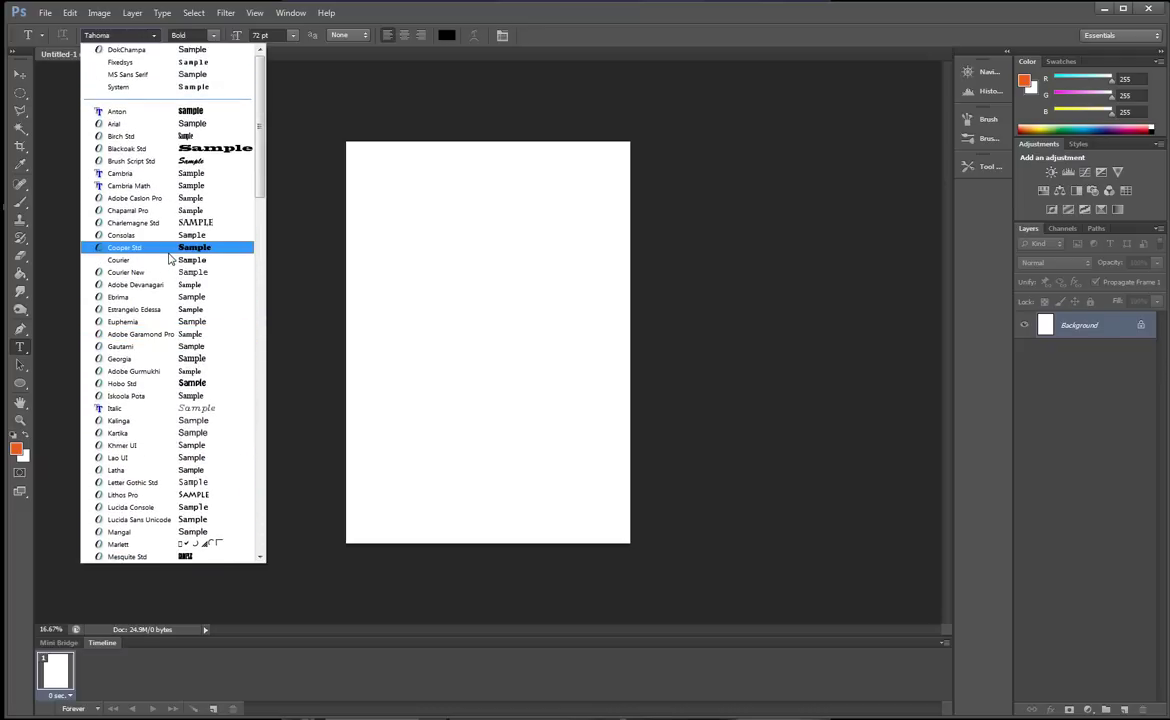
scroll(170, 260, "down", 2)
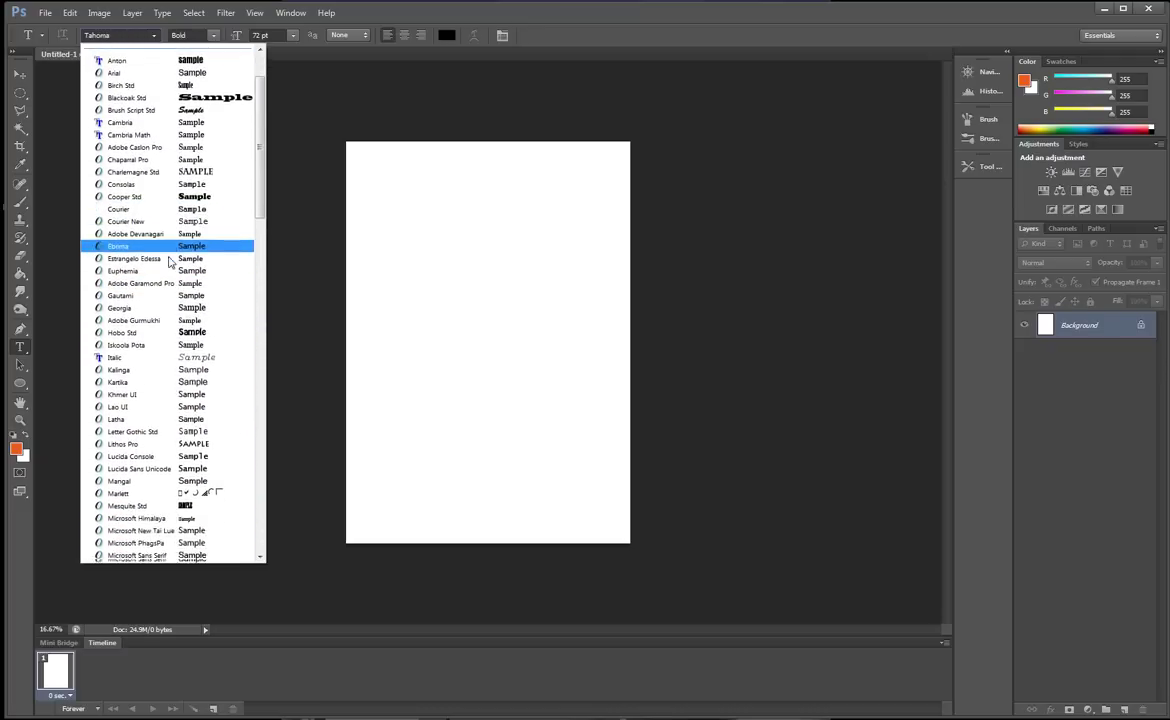
scroll(170, 260, "down", 2)
scroll(170, 260, "up", 1)
scroll(168, 263, "down", 2)
scroll(168, 263, "down", 3)
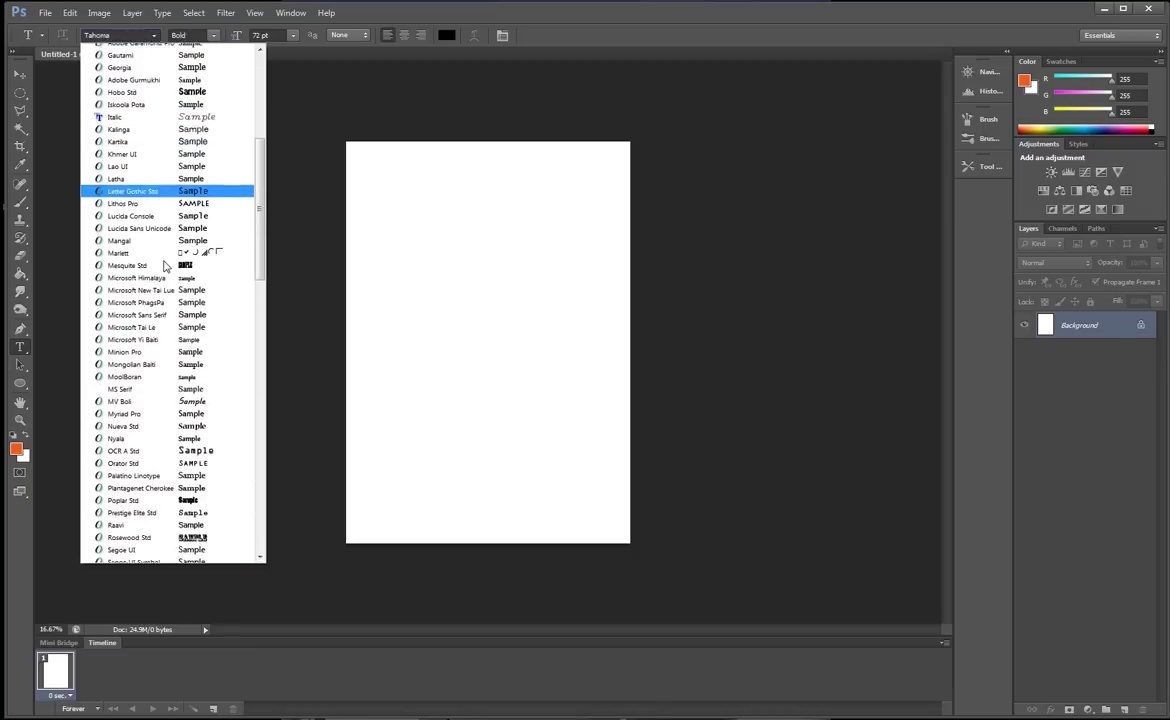
scroll(162, 345, "down", 3)
scroll(162, 345, "down", 2)
scroll(188, 488, "down", 2)
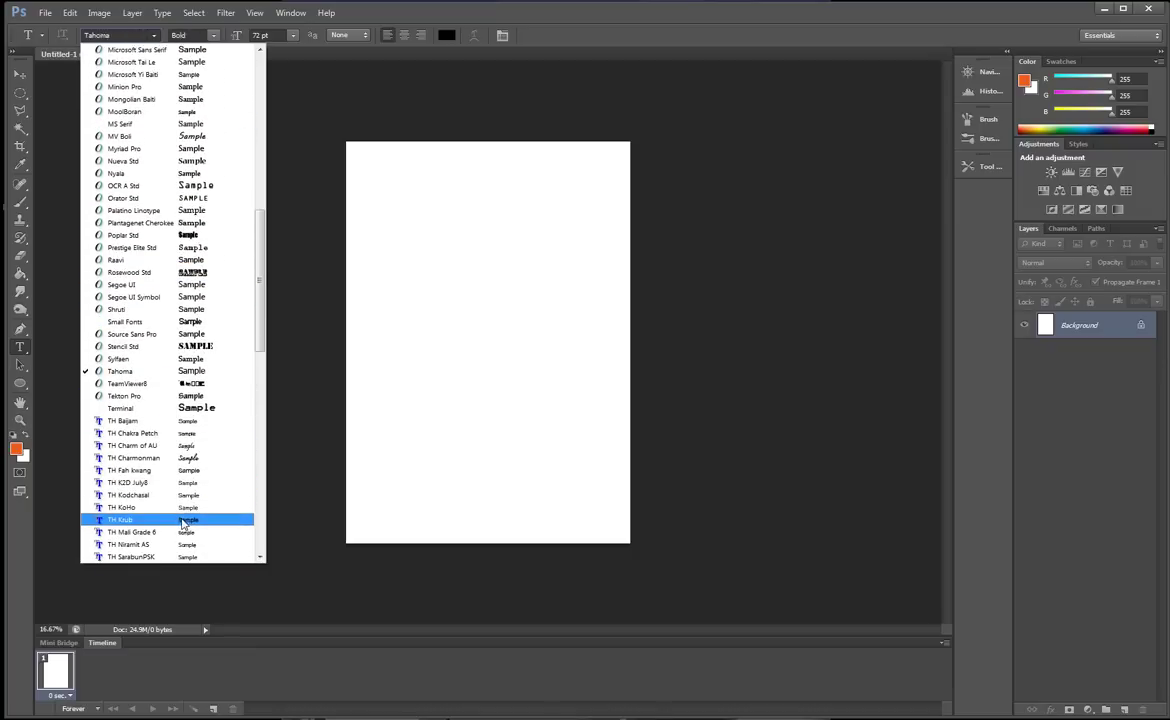
left_click(150, 457)
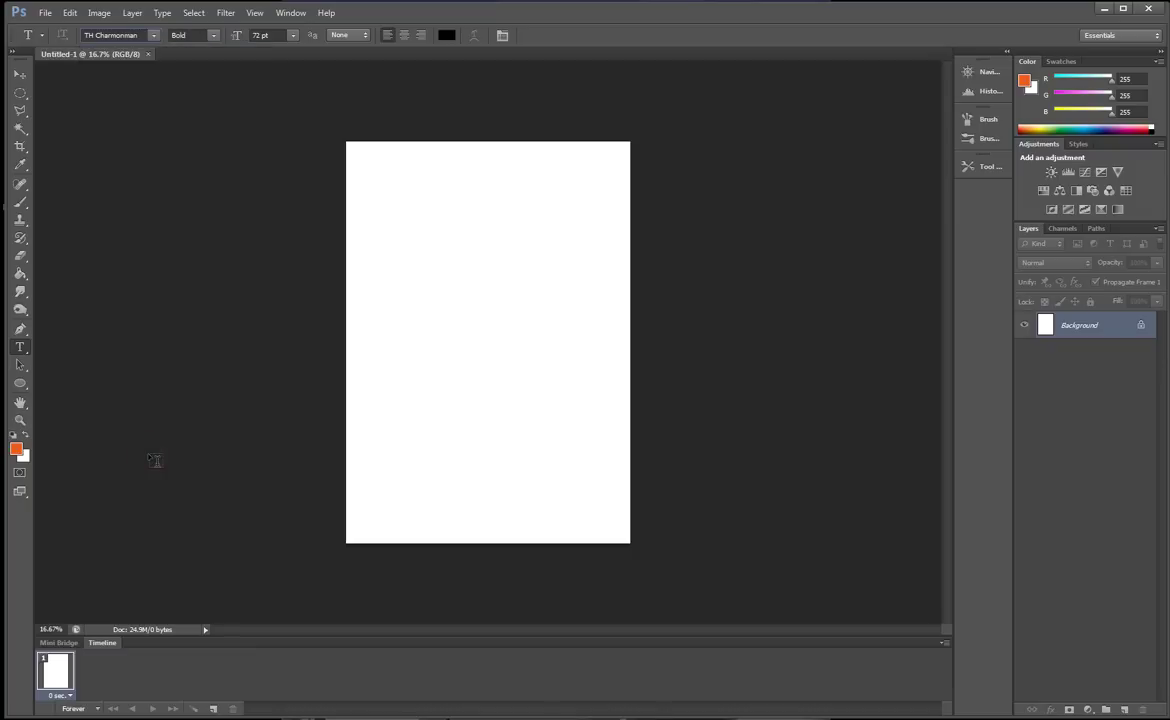
- Type 'ลายไทย' as a new text layer, commit it, and drag it toward the page centre
left_click(410, 290)
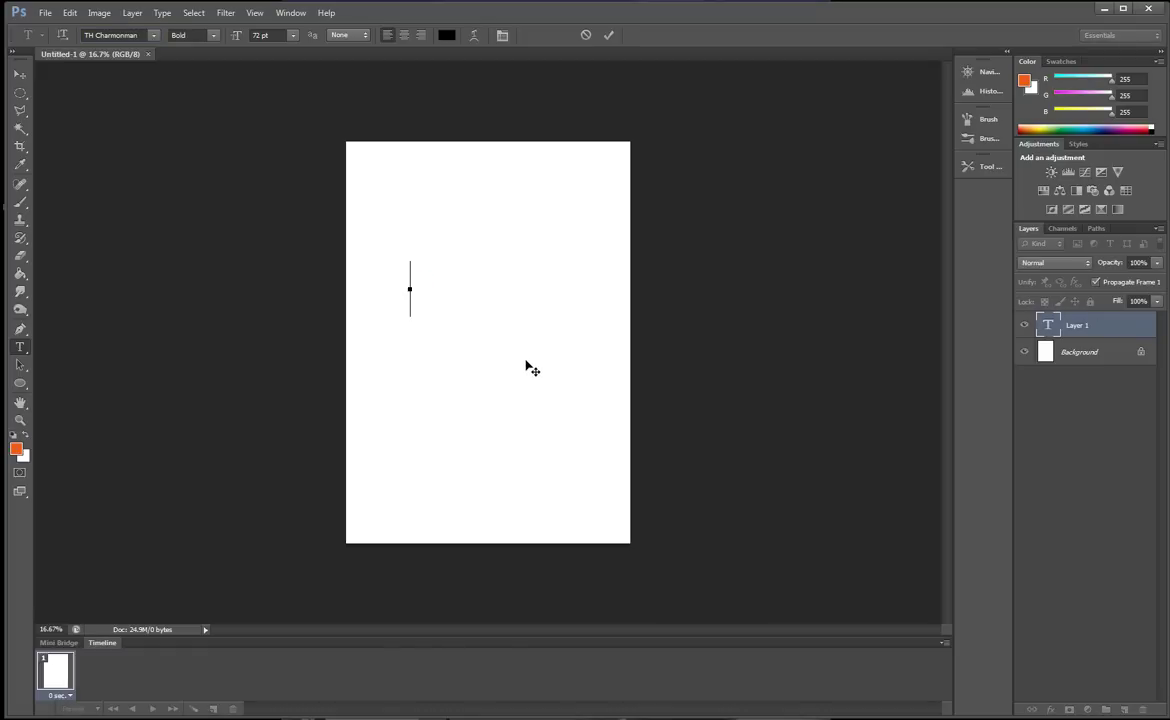
type("I")
key("BackSpace")
type("อ")
type("าย")
type("ไท")
type("ย")
key("Return")
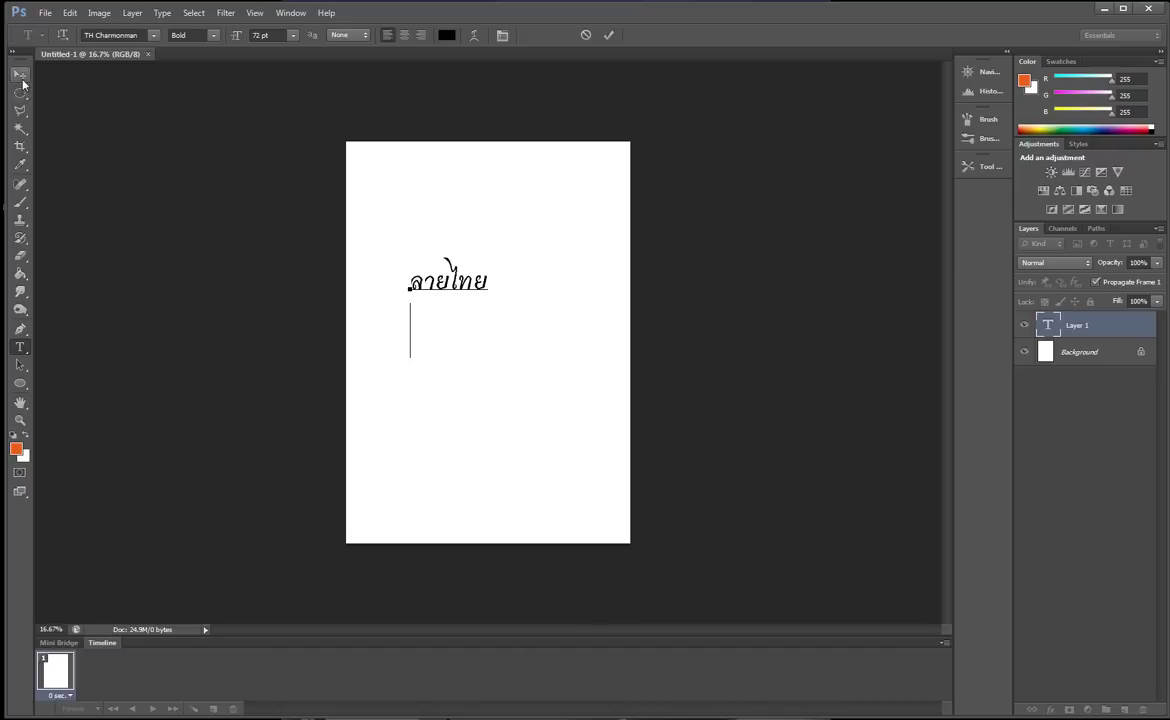
left_click(21, 76)
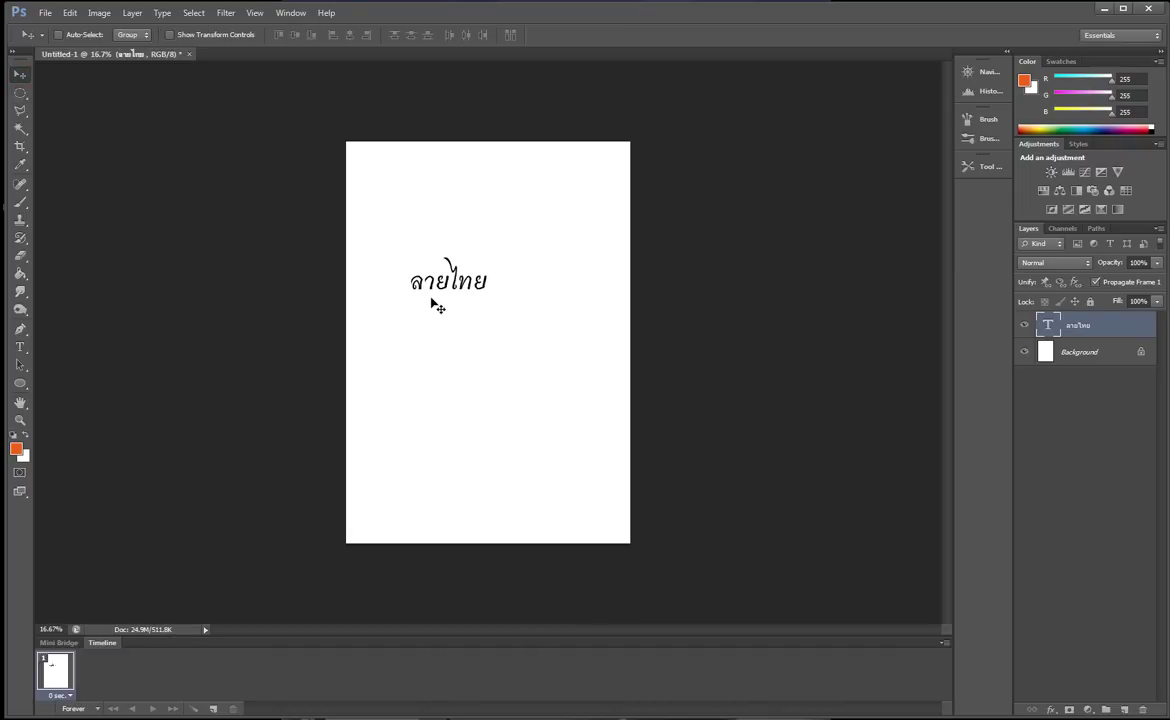
left_click_drag(447, 281, 484, 330)
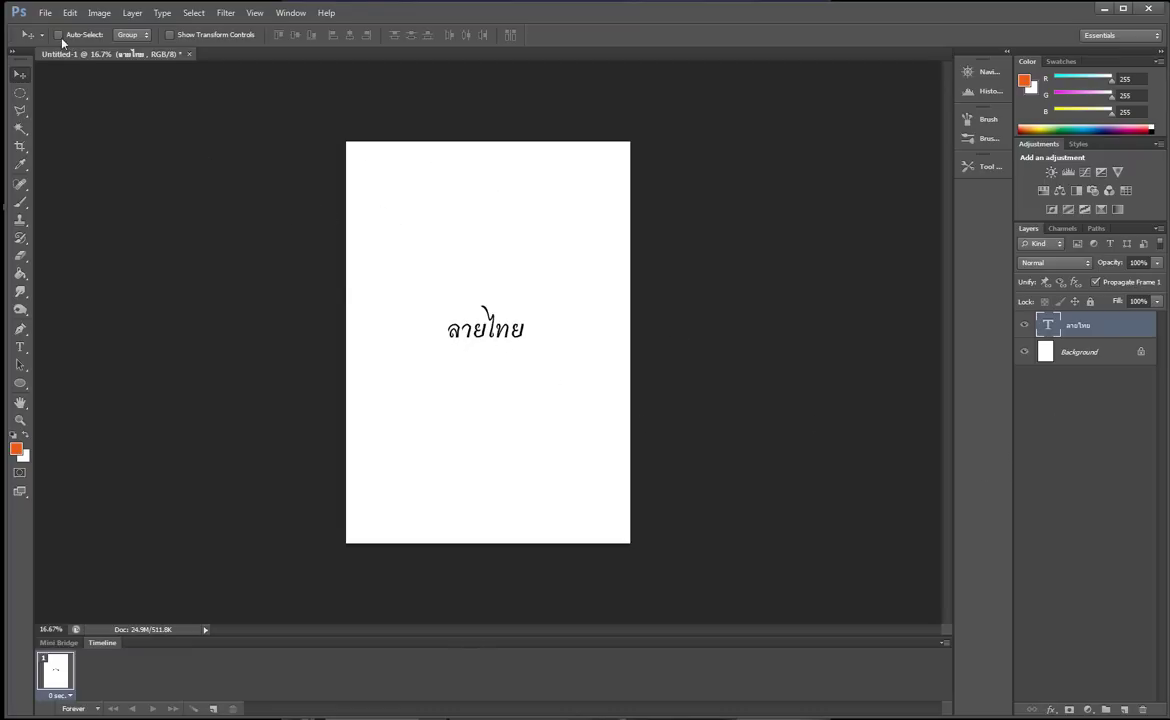
- Open the woven fabric photo DSC_9771 from the fabric folder on the Seagate Backup Plus Drive
left_click(47, 13)
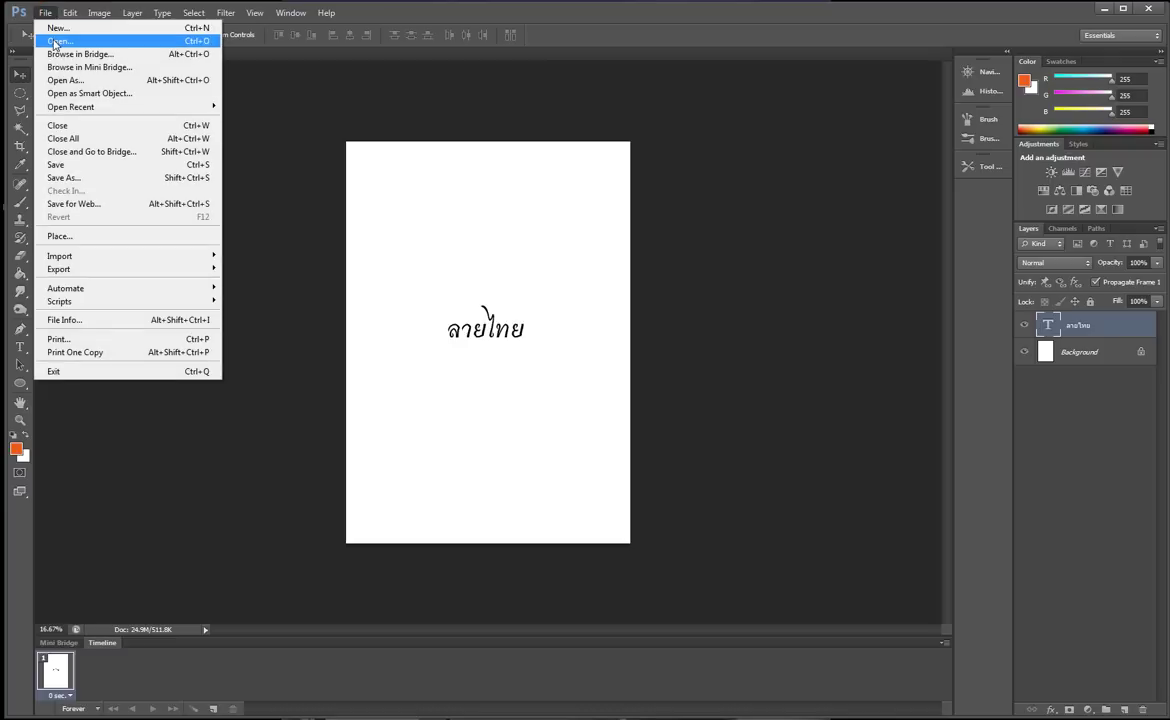
left_click(50, 40)
left_click(252, 192)
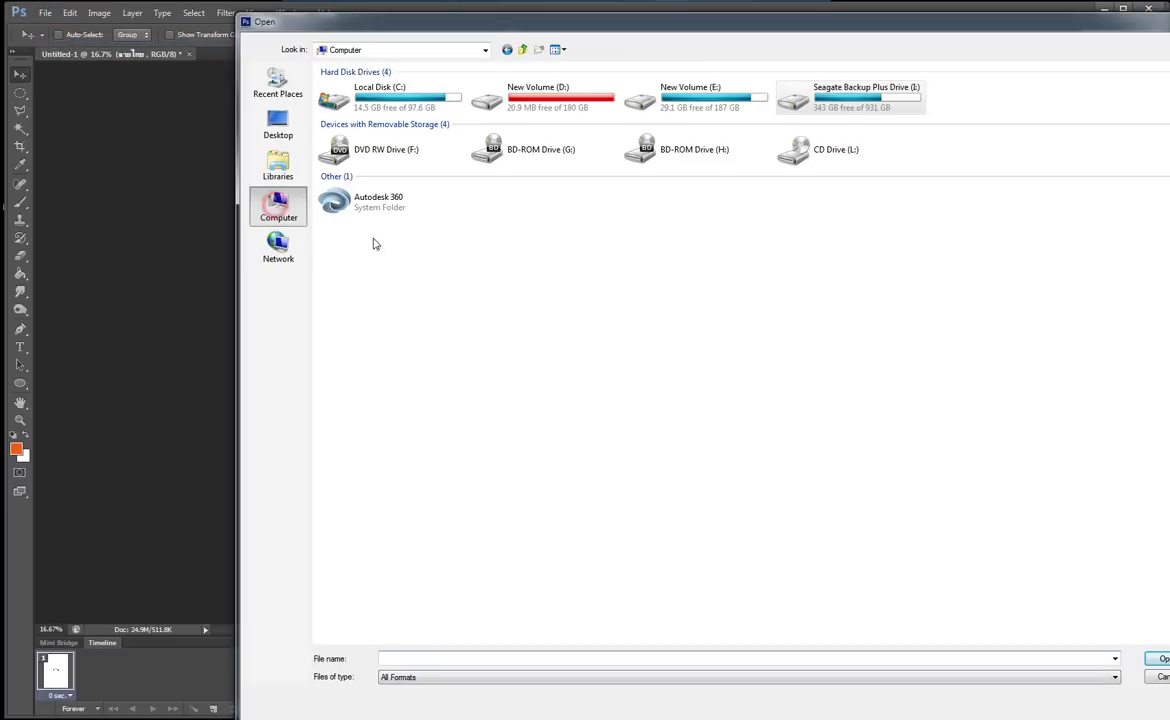
double_click(800, 95)
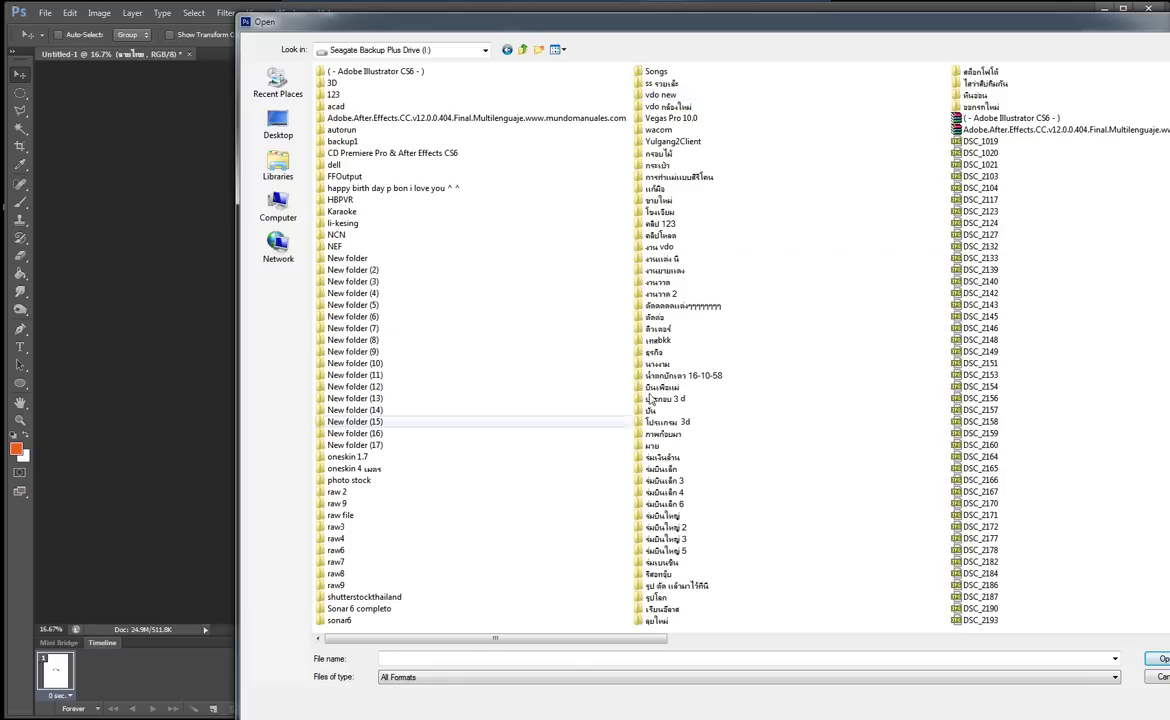
double_click(662, 203)
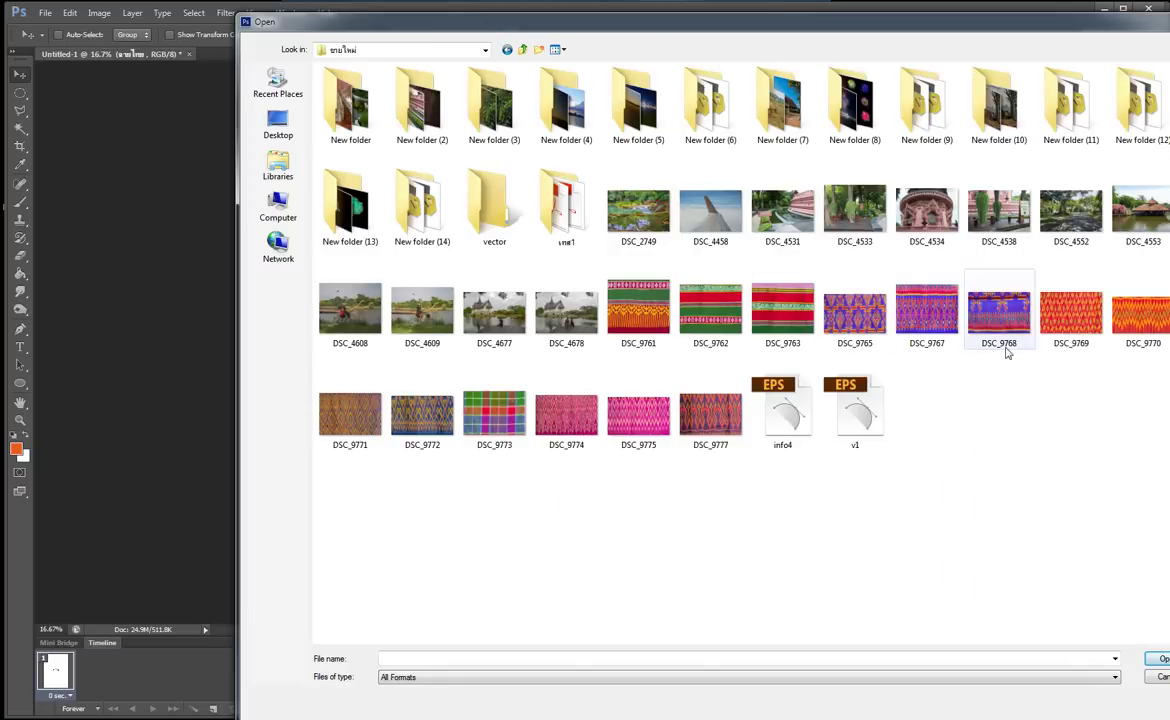
left_click(352, 412)
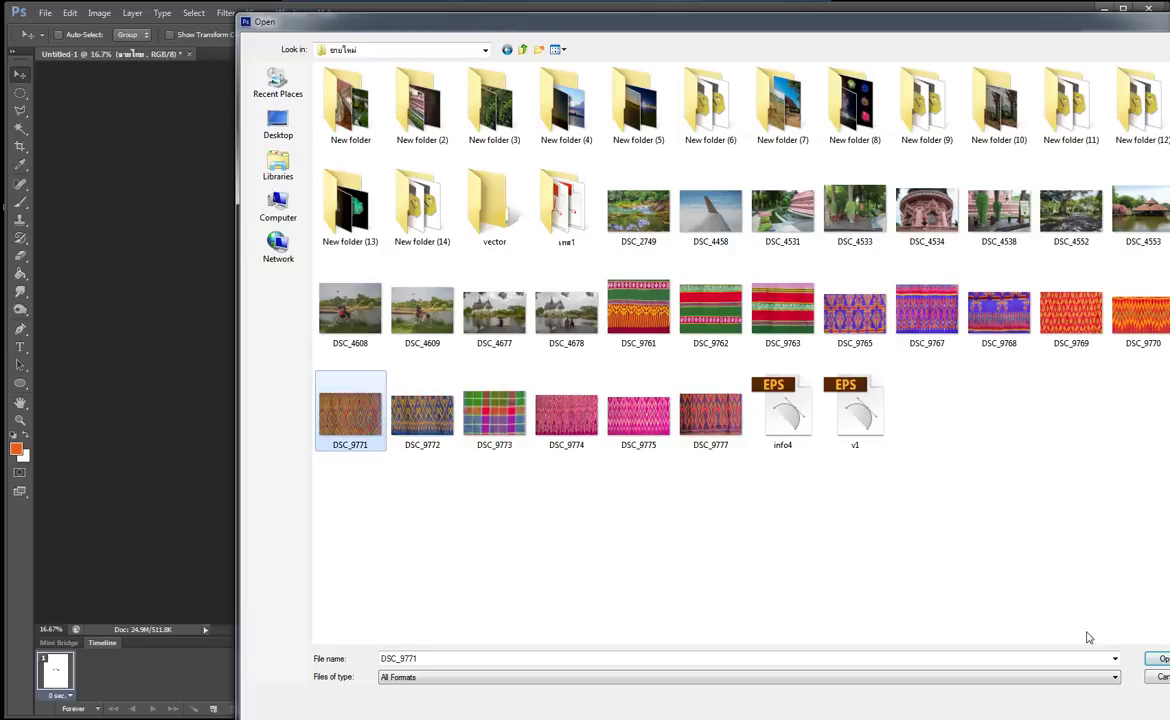
left_click(1160, 660)
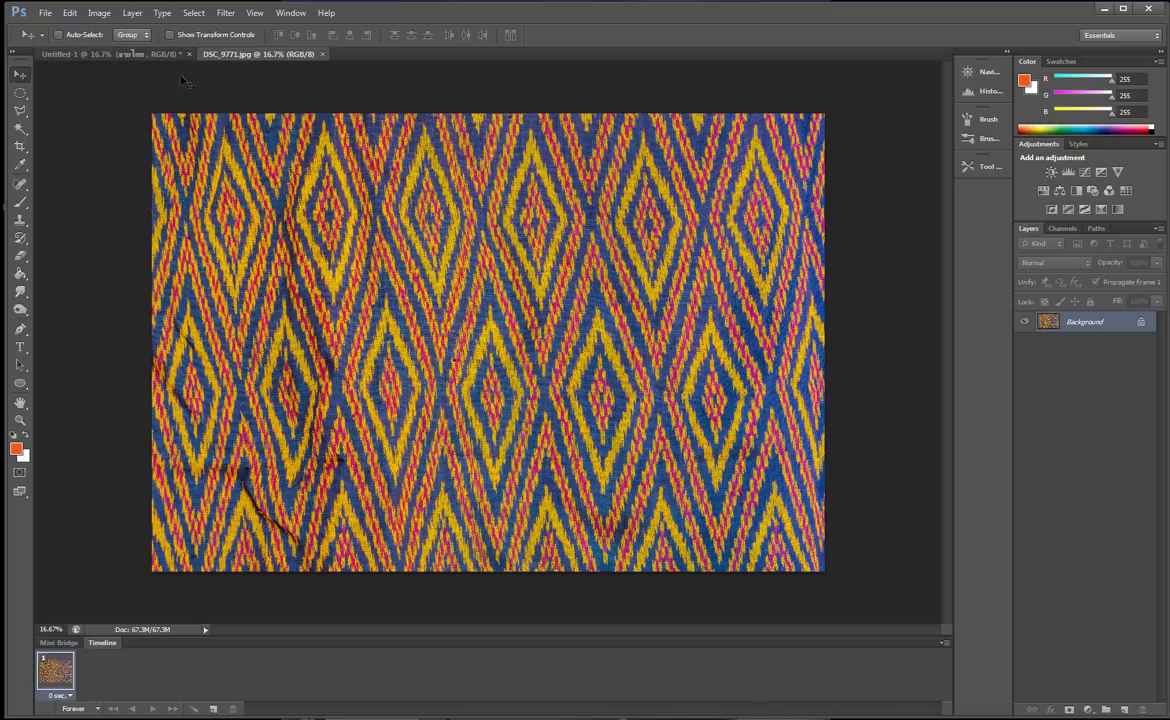
- Drag the ลายไทย text layer from Untitled-1 into the DSC_9771.jpg fabric photo
left_click(143, 56)
left_click_drag(505, 330, 297, 60)
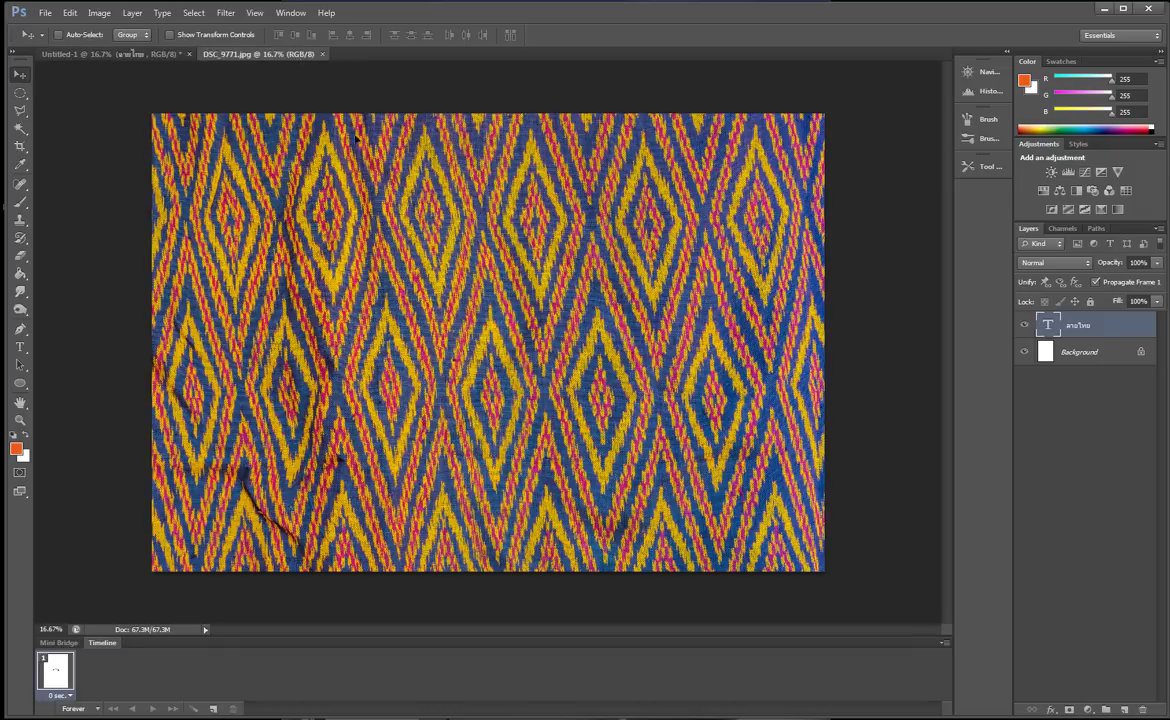
mouse_move(297, 60)
left_mouse_down()
mouse_move(610, 316)
mouse_move(535, 292)
mouse_move(433, 287)
mouse_move(494, 290)
left_mouse_up()
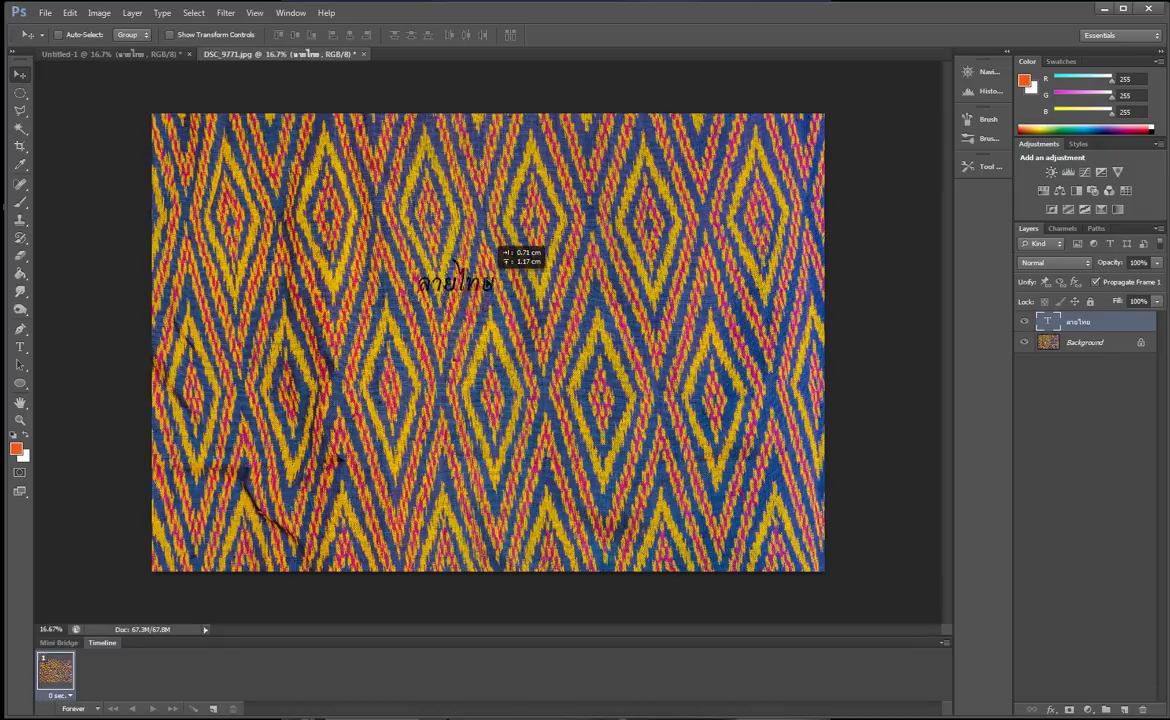
- Scale the ลายไทย text to nearly the full image width, placed slightly below centre
left_click(170, 35)
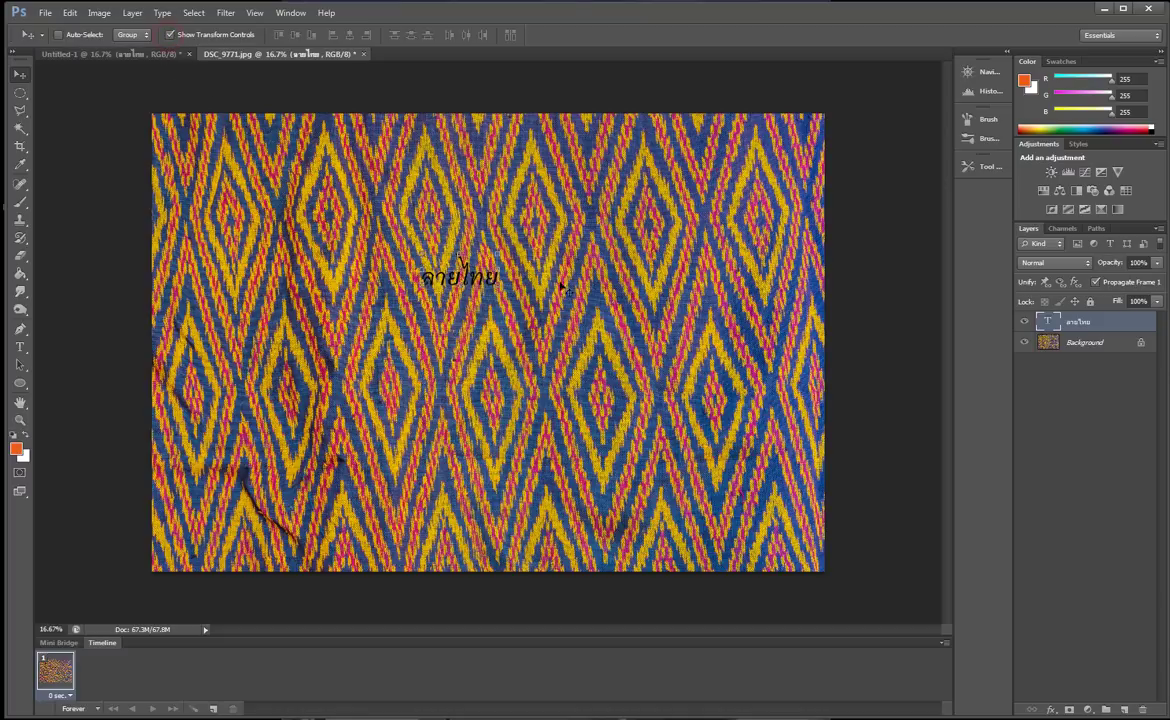
left_click_drag(500, 262, 735, 166)
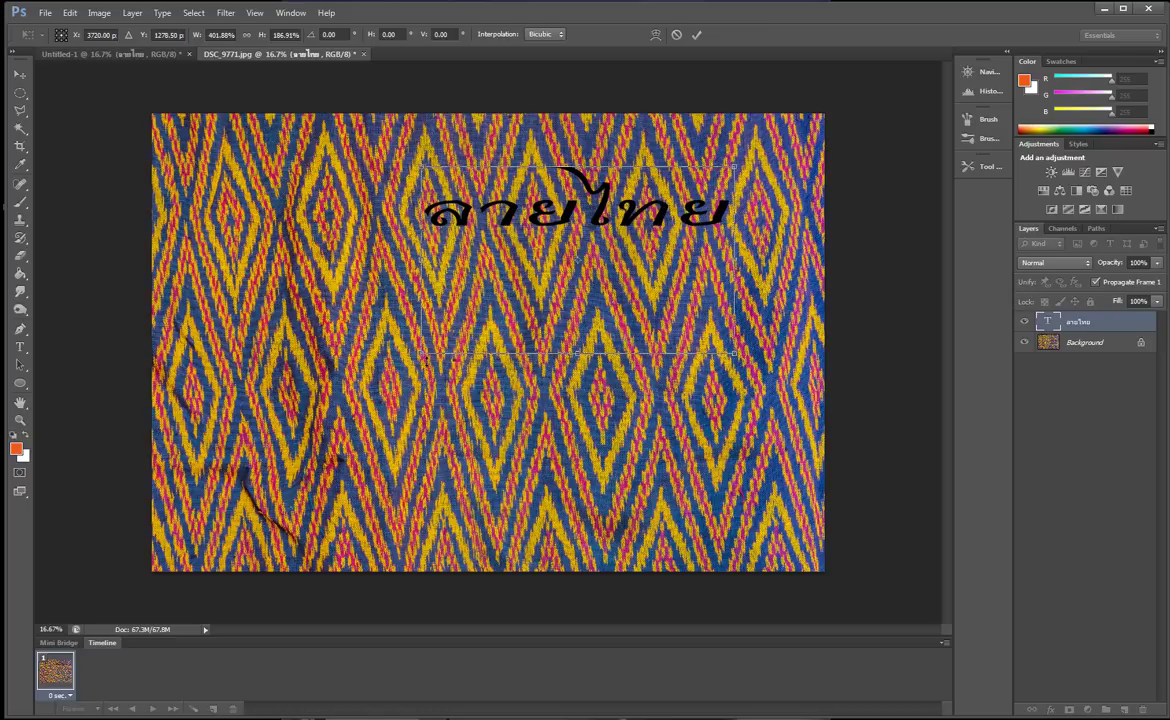
mouse_move(425, 353)
left_mouse_down()
mouse_move(307, 519)
mouse_move(211, 580)
left_mouse_up()
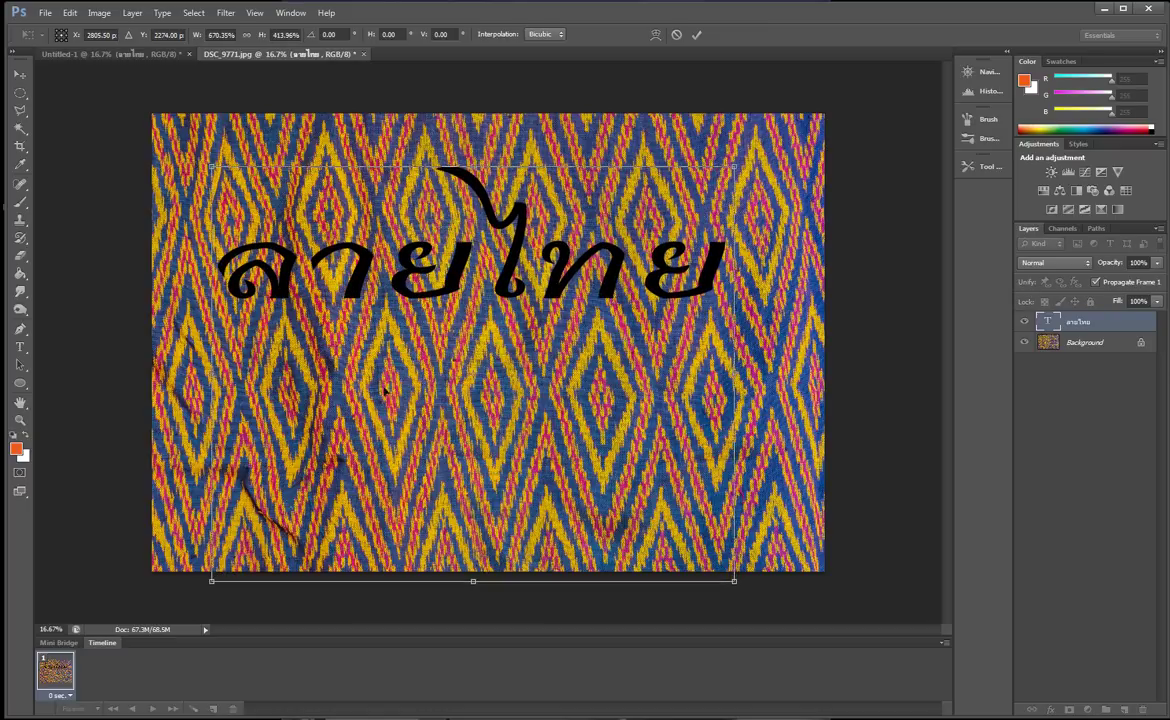
left_click_drag(458, 293, 443, 363)
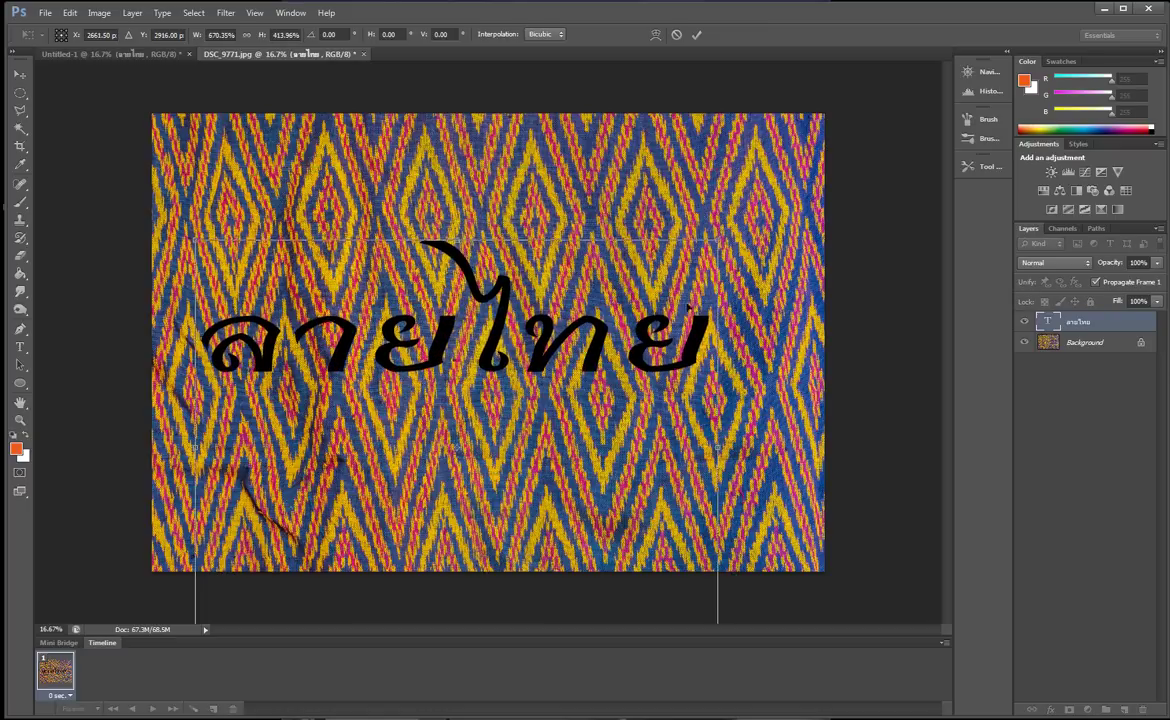
left_click_drag(720, 240, 789, 176)
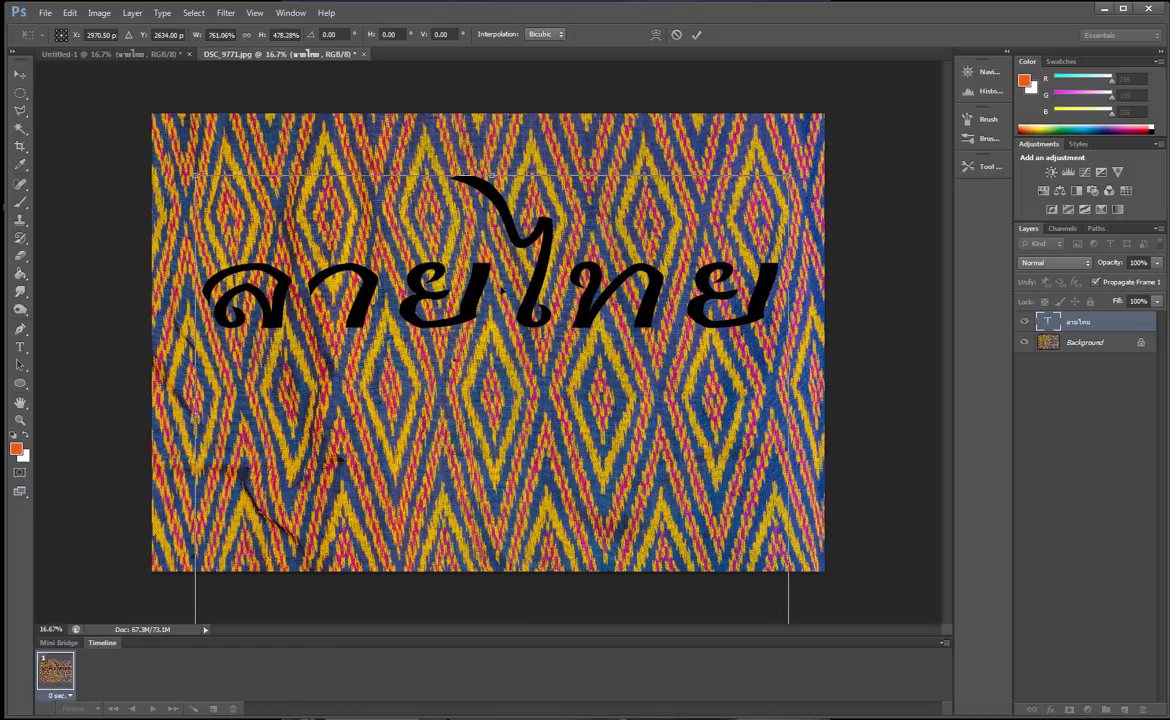
left_click_drag(494, 299, 470, 385)
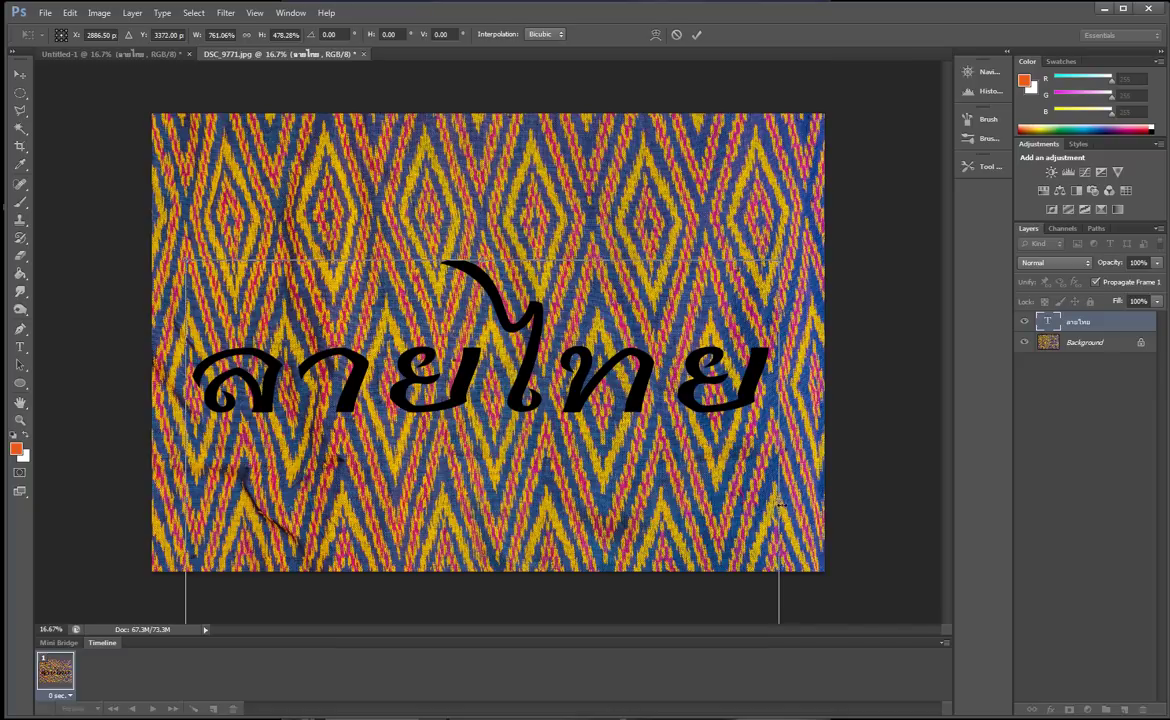
left_click_drag(778, 500, 824, 500)
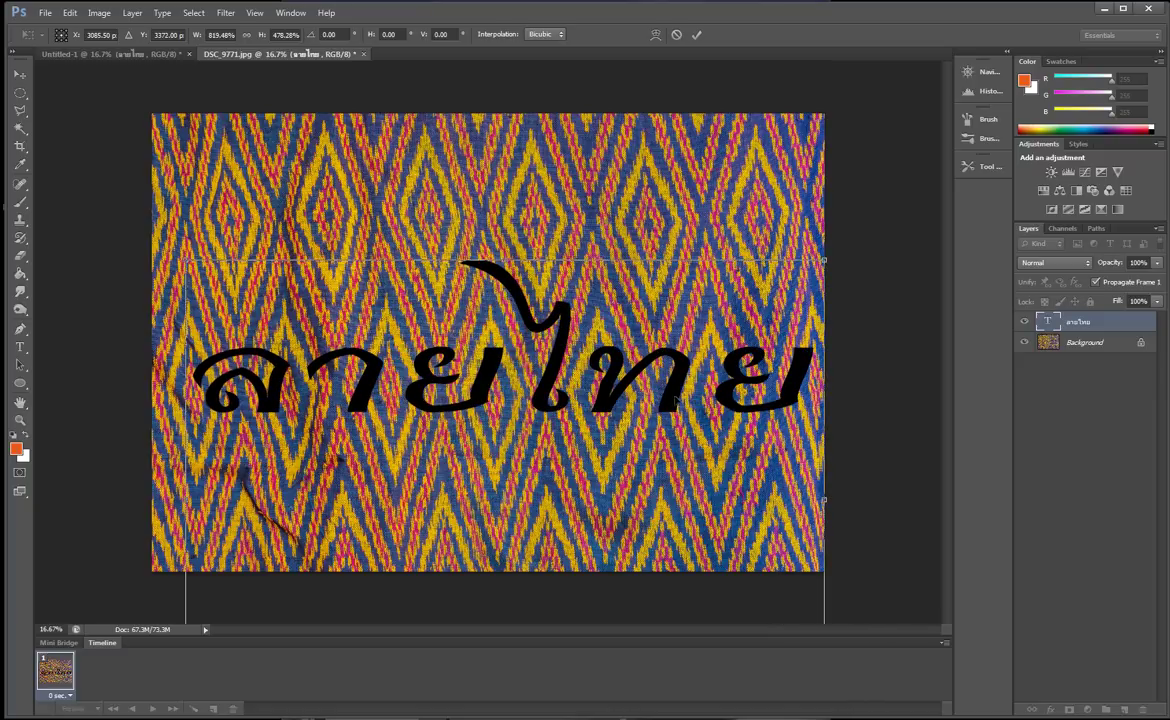
left_click_drag(675, 400, 650, 400)
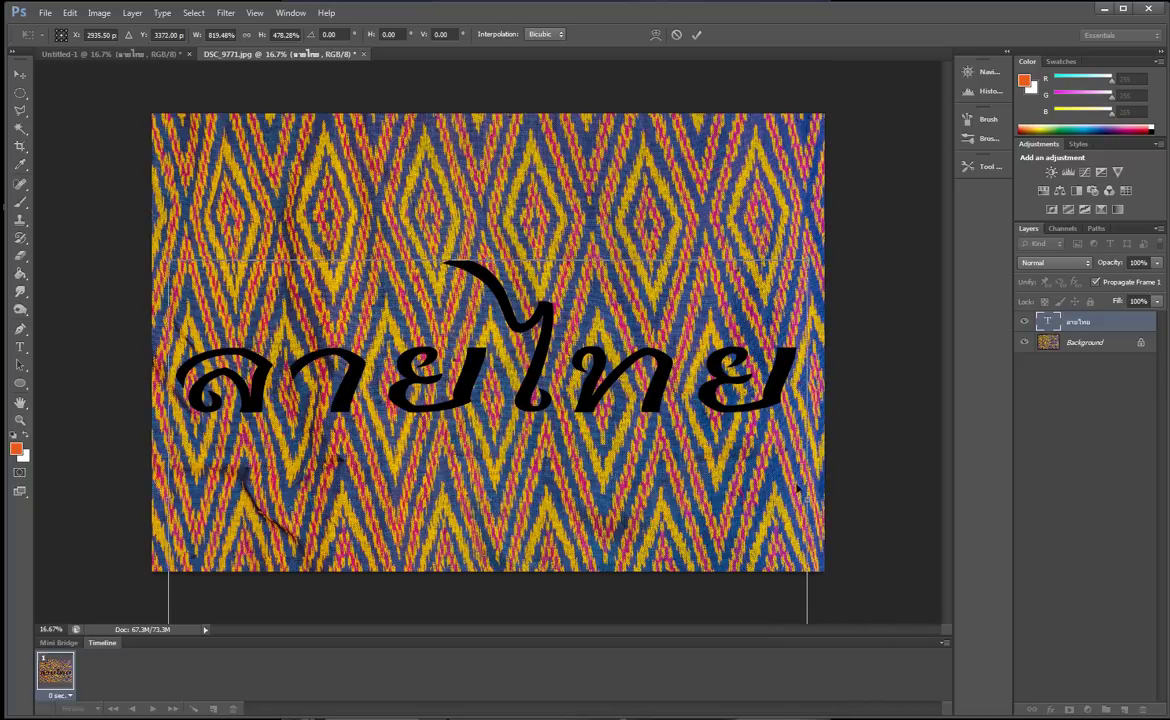
key("Return")
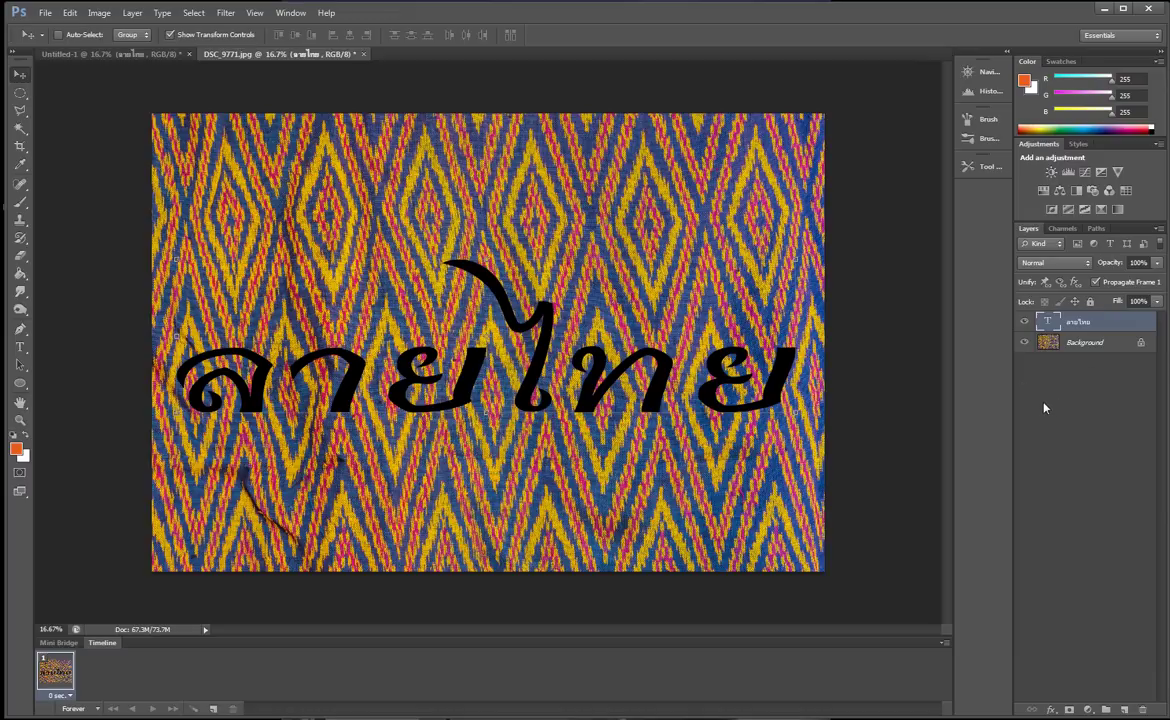
- Convert the locked fabric Background into an ordinary layer named Layer 0
left_click(1084, 343)
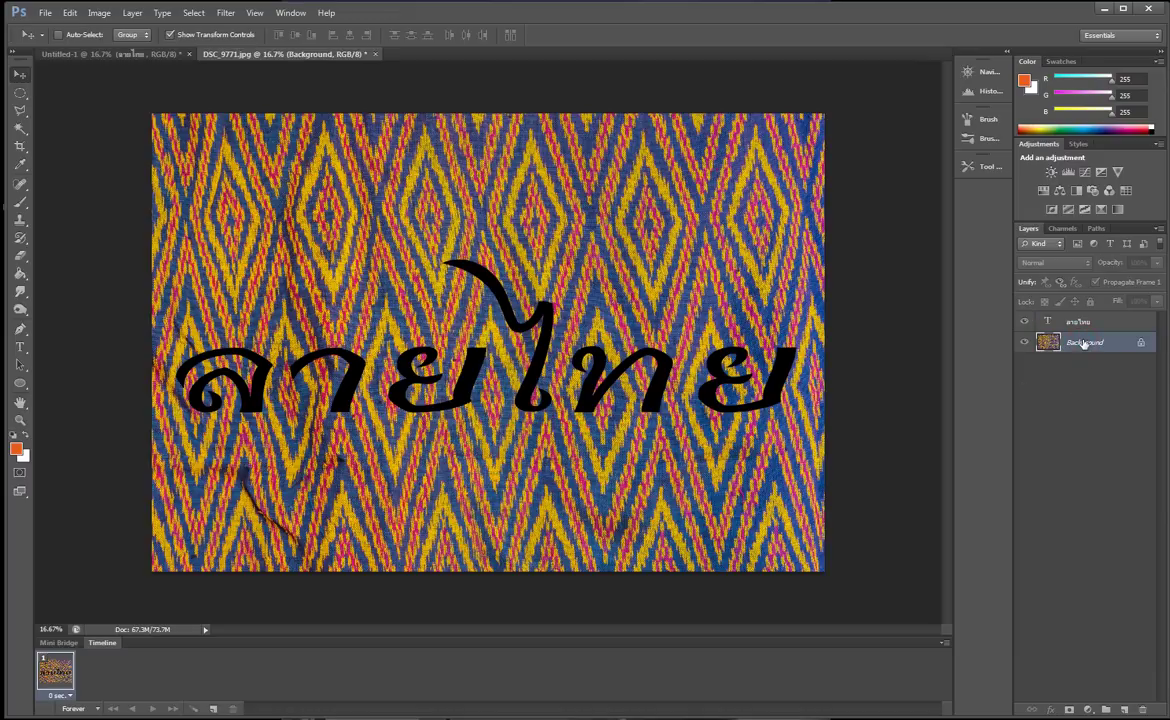
right_click(1063, 342)
left_click(1046, 394)
double_click(1090, 344)
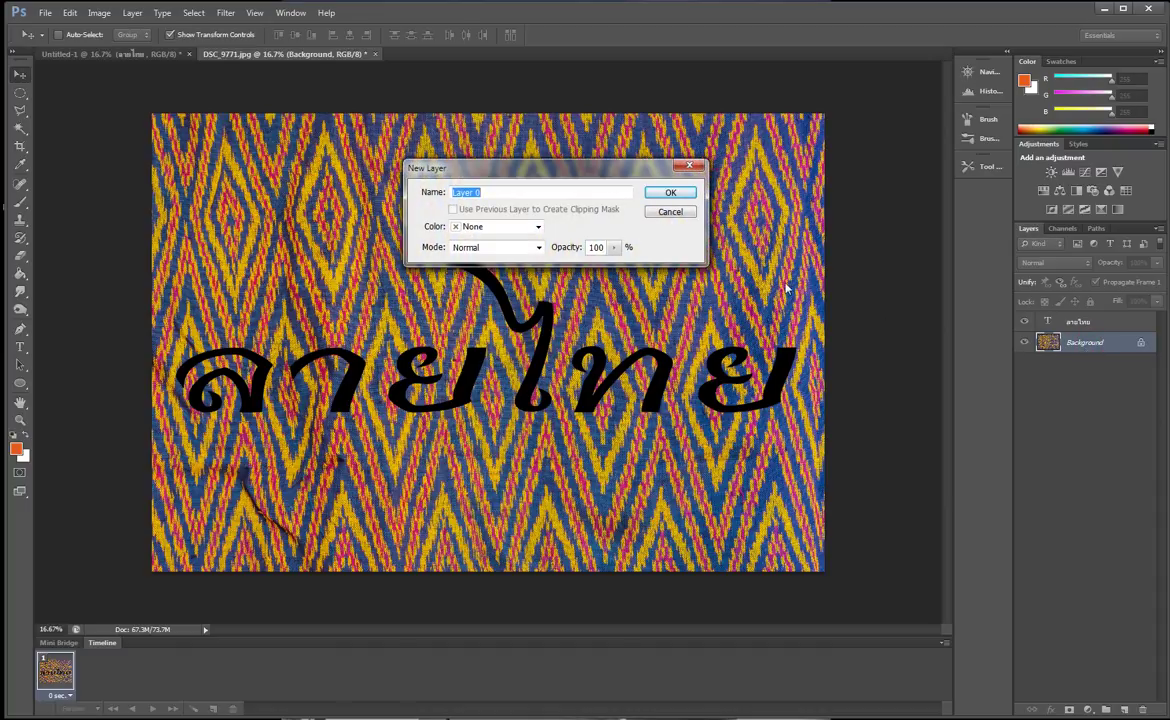
left_click(666, 193)
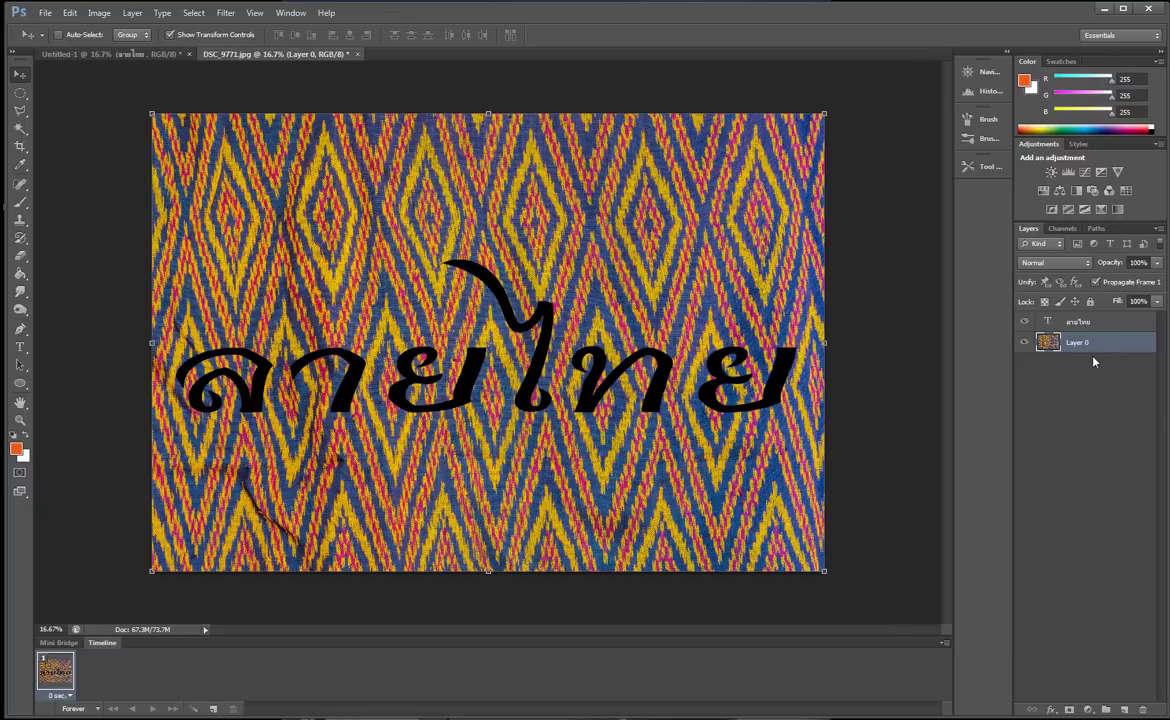
- Put Layer 0 above the text as a clipping mask and shift the fabric slightly down
left_click_drag(1085, 363, 1095, 318)
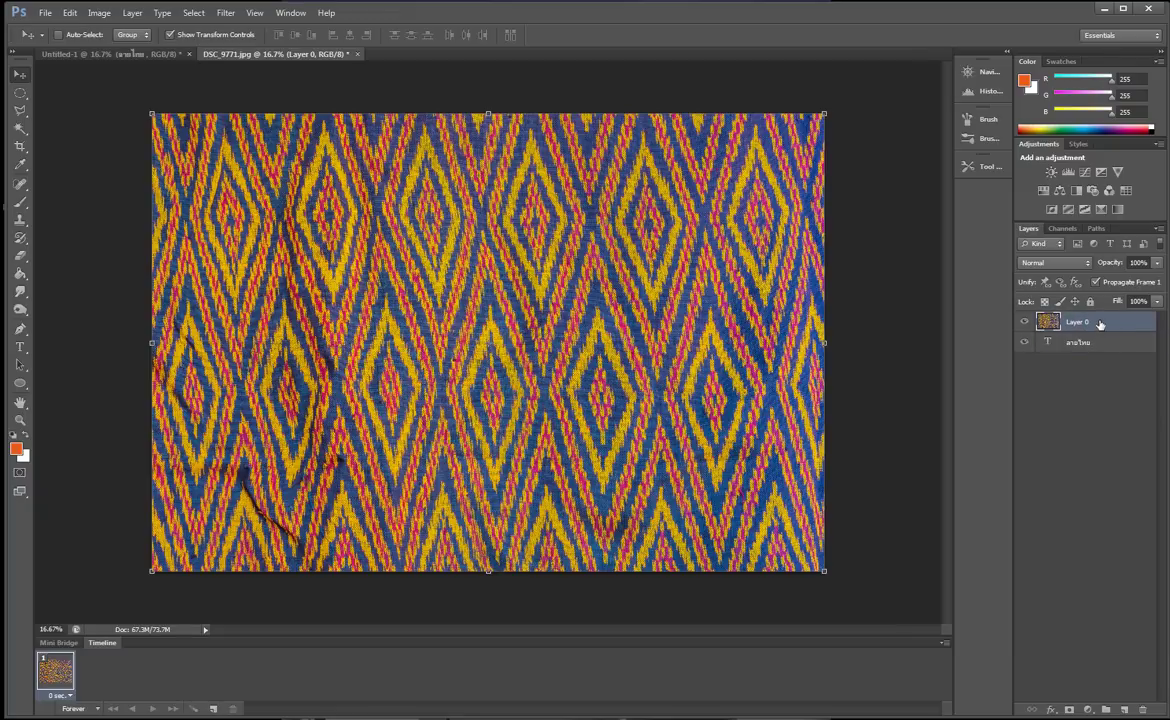
right_click(1100, 323)
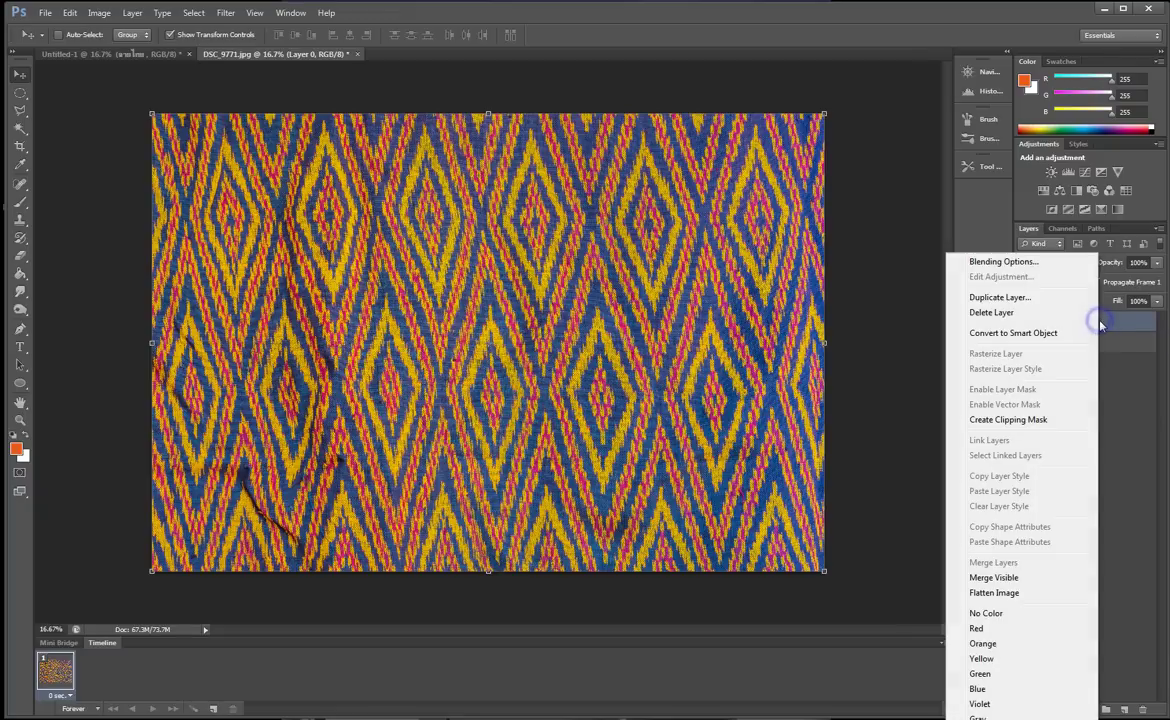
left_click(1008, 420)
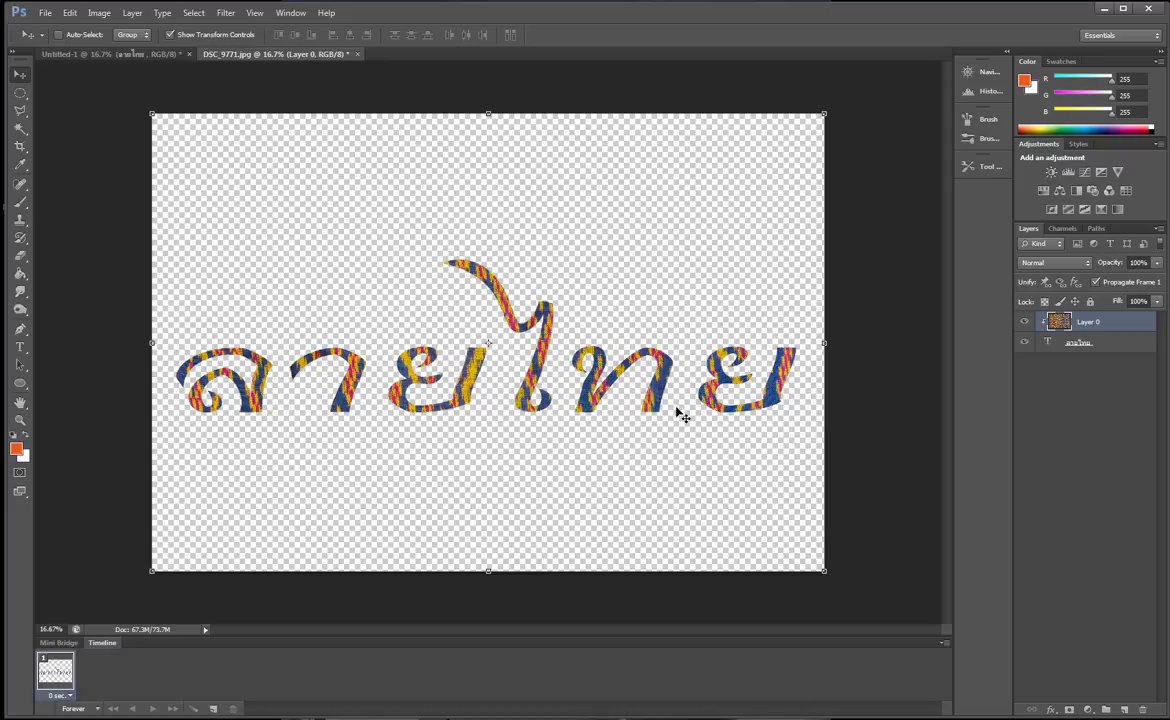
left_click_drag(657, 350, 662, 396)
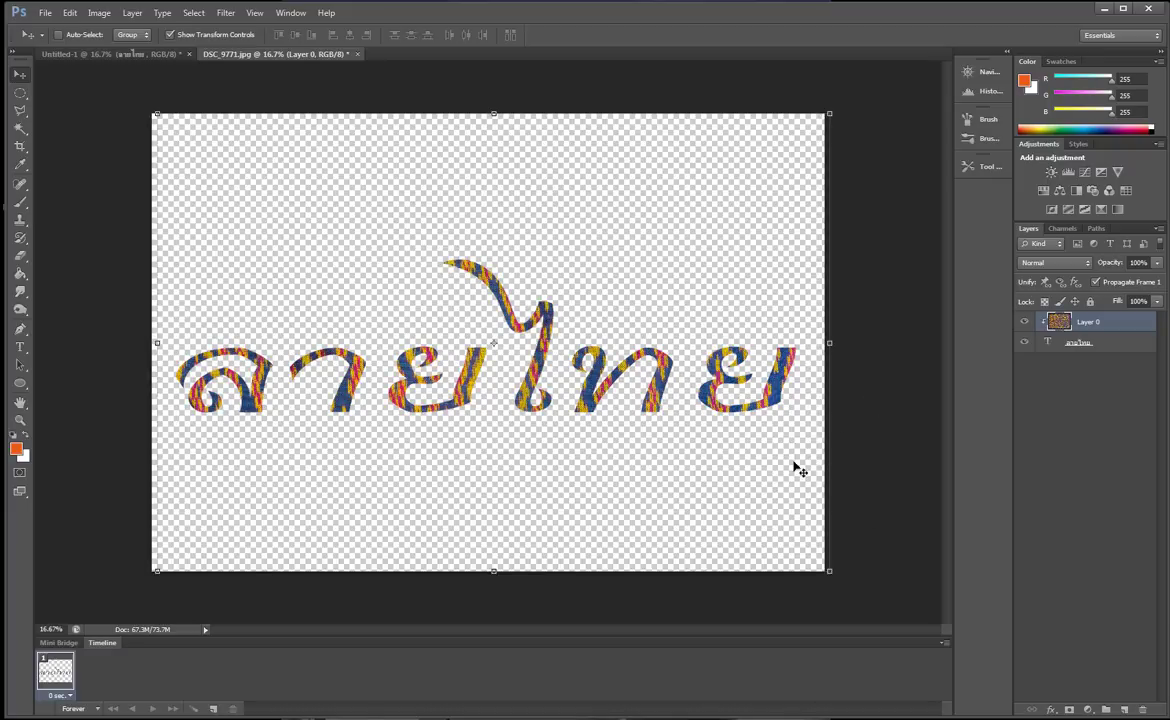
- Select the ลายไทย text layer and bring up its right-click layer menu
left_click(1077, 345)
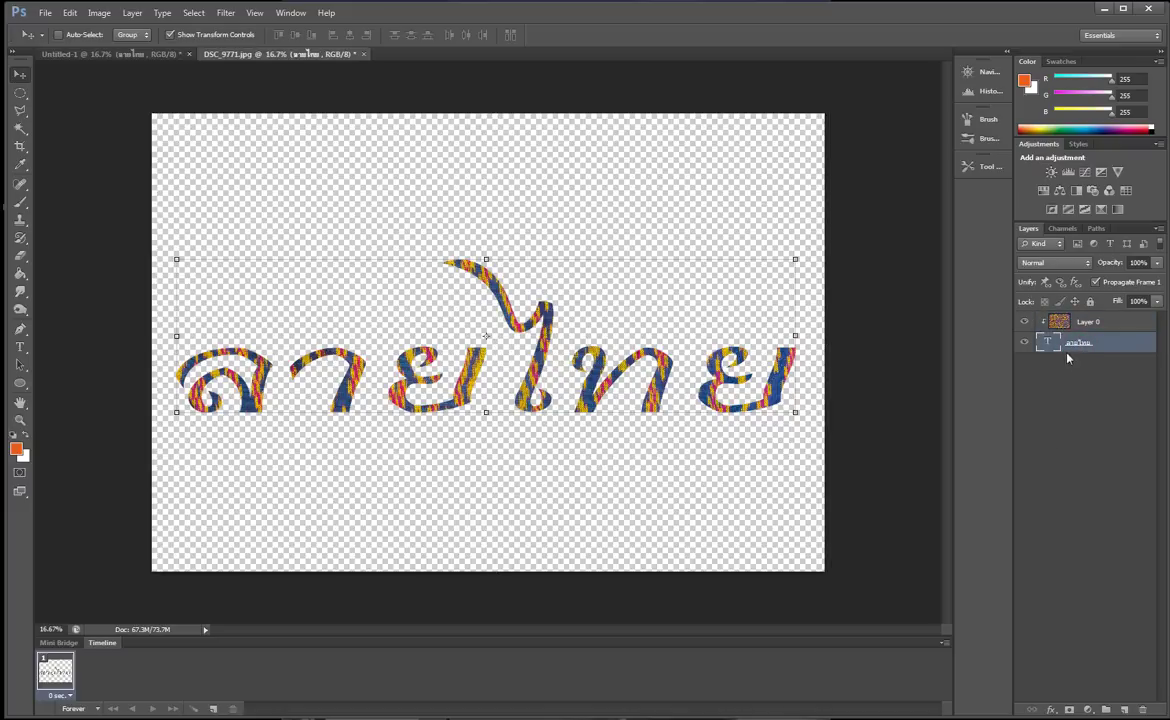
left_click(1085, 322)
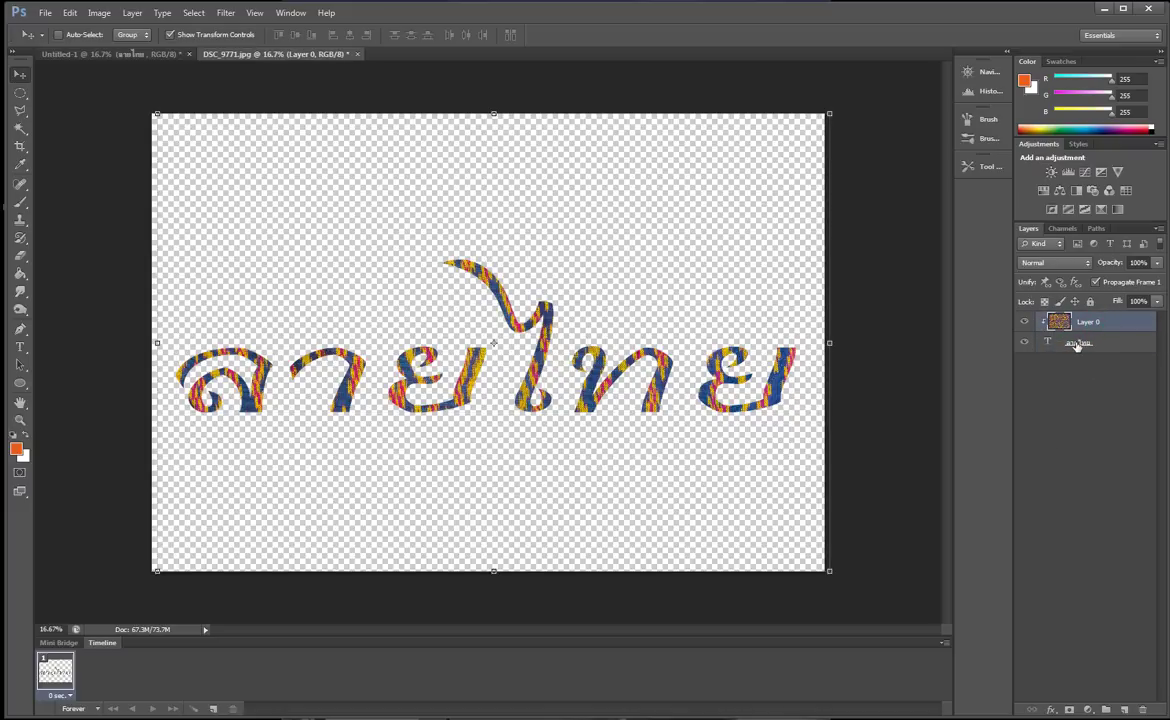
left_click(1078, 344)
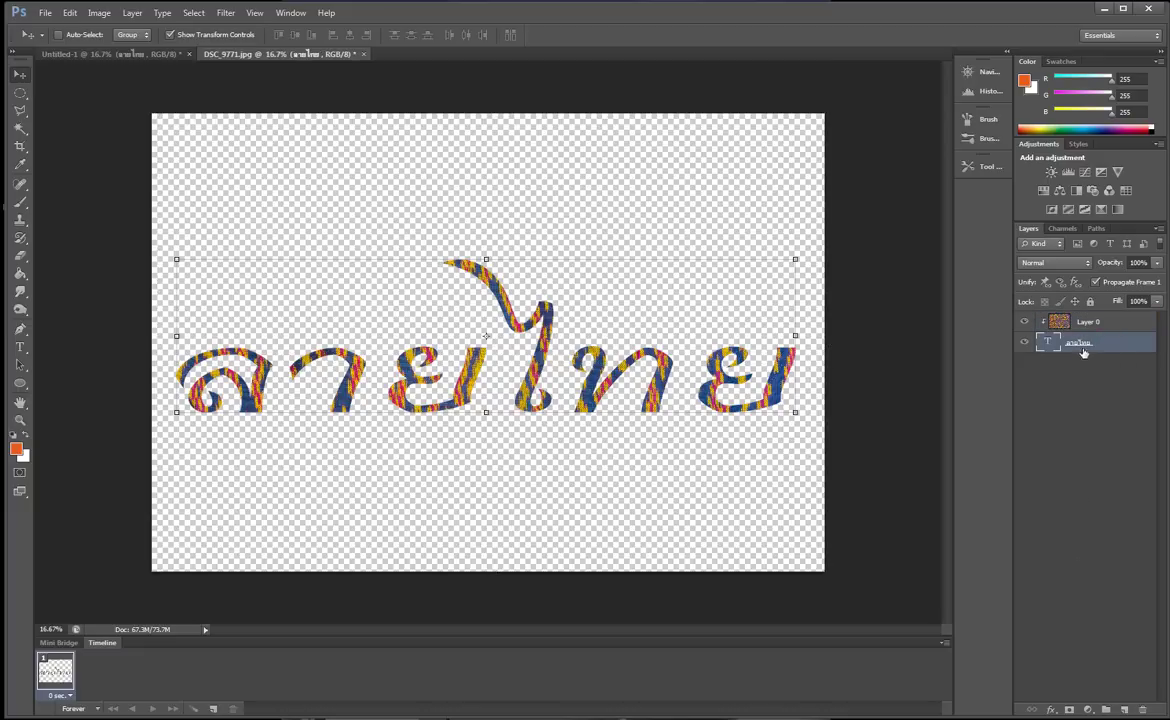
right_click(1083, 352)
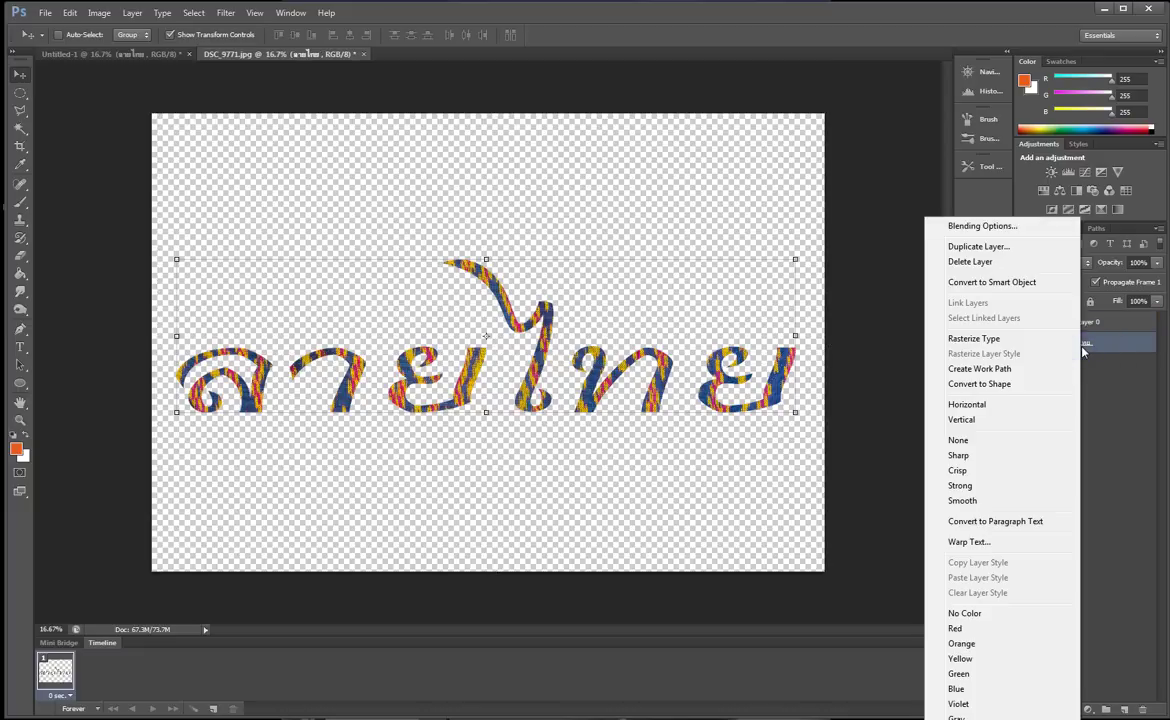
- Enable Bevel & Emboss with Contour and Texture in the text's Blending Options
left_click(975, 226)
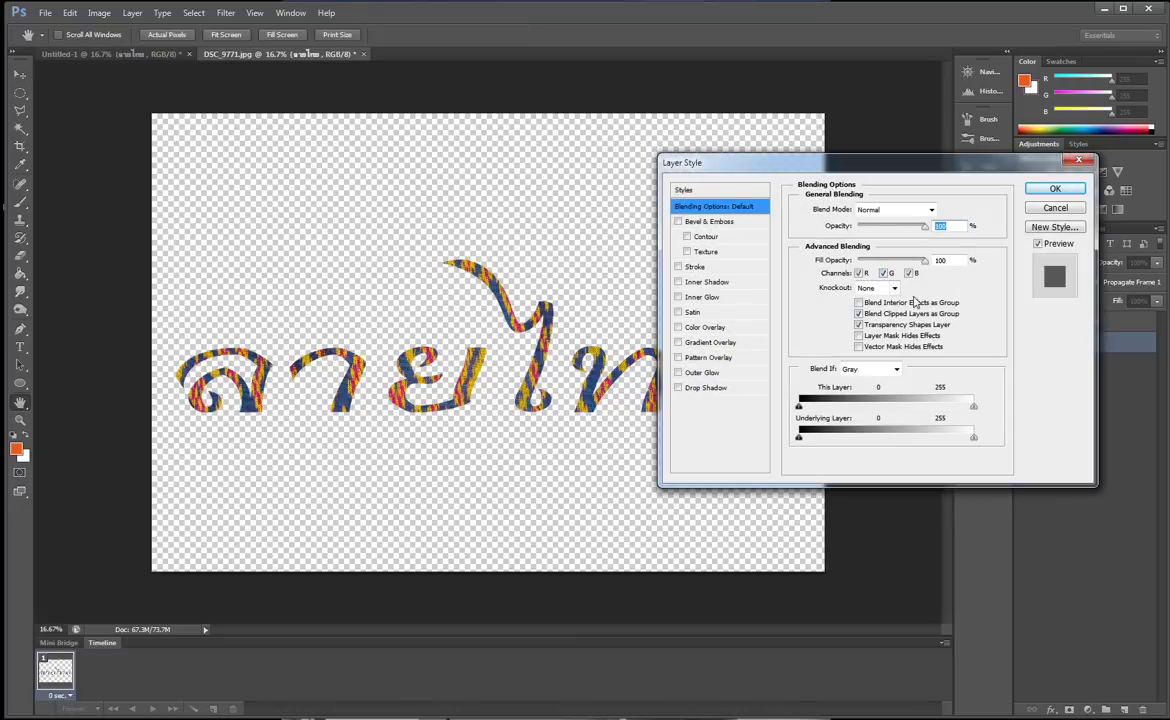
left_click(679, 221)
left_click(687, 236)
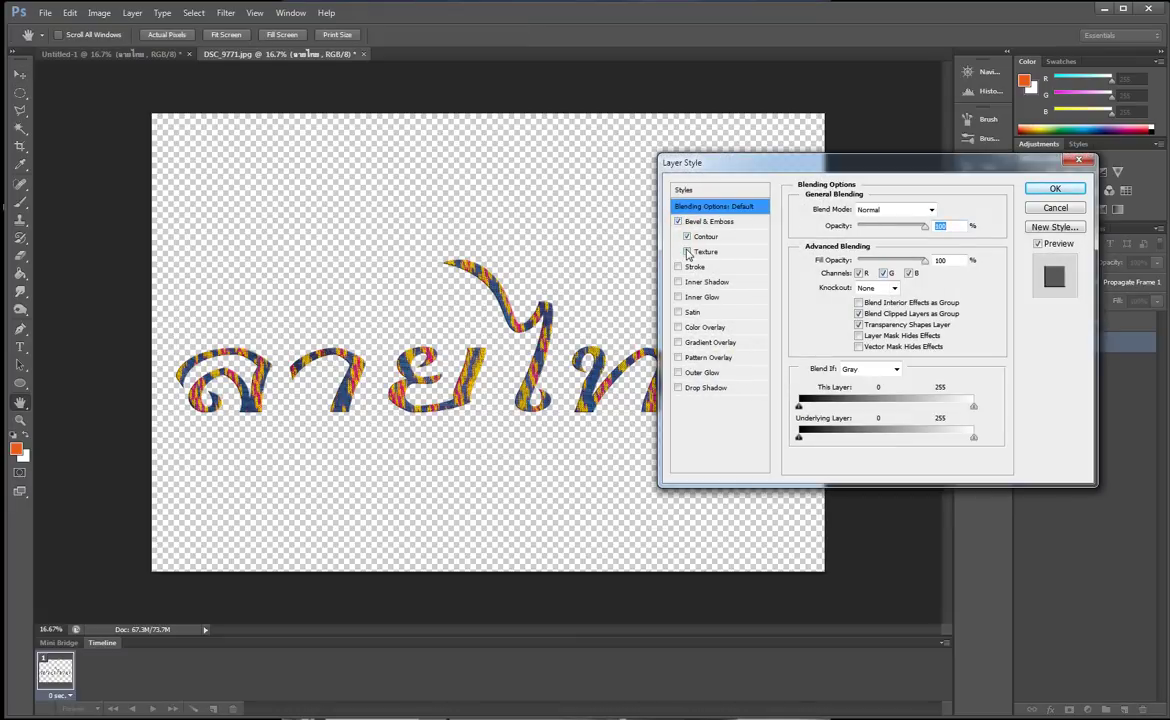
left_click(687, 251)
left_click_drag(787, 168, 848, 138)
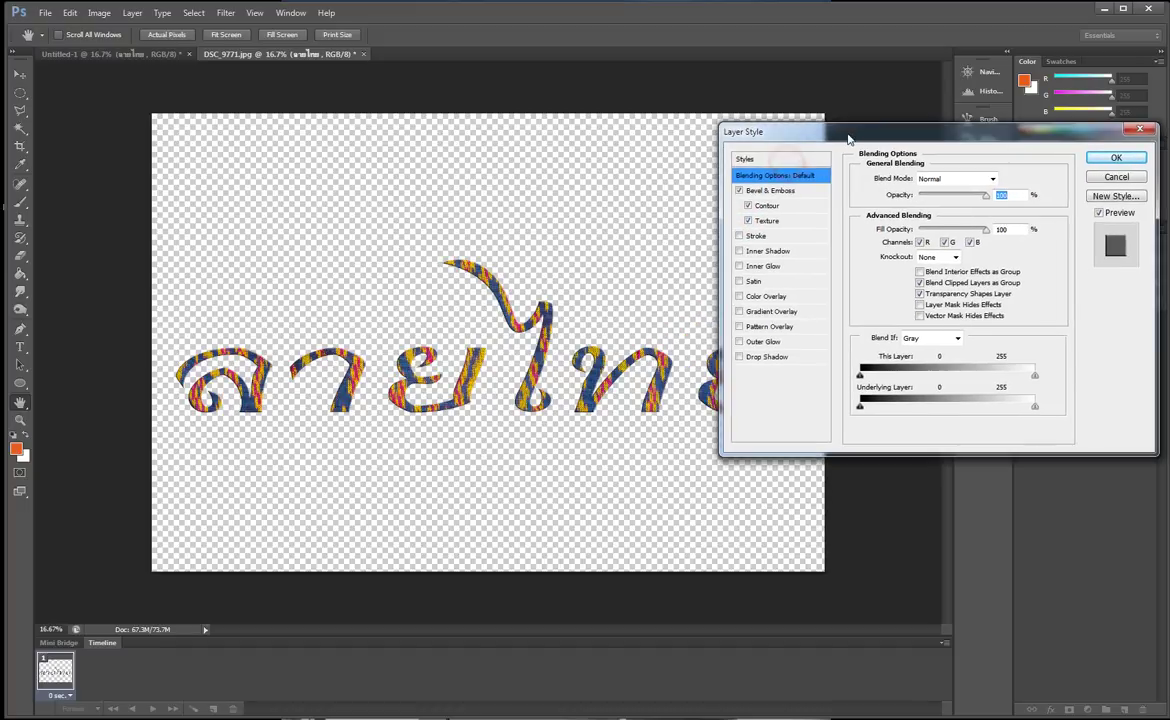
- Add a Drop Shadow with spread 34% and size 79 px to the beveled Thai text
left_click(780, 357)
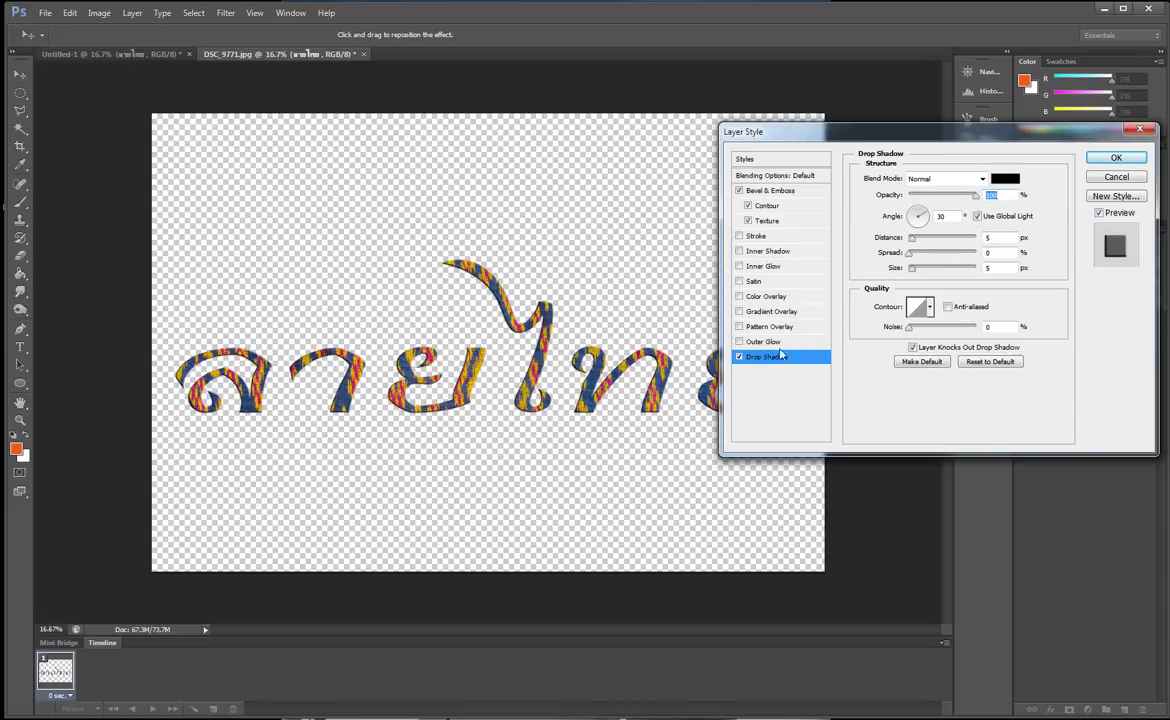
mouse_move(899, 133)
left_mouse_down()
mouse_move(875, 262)
mouse_move(830, 90)
mouse_move(887, 34)
left_mouse_up()
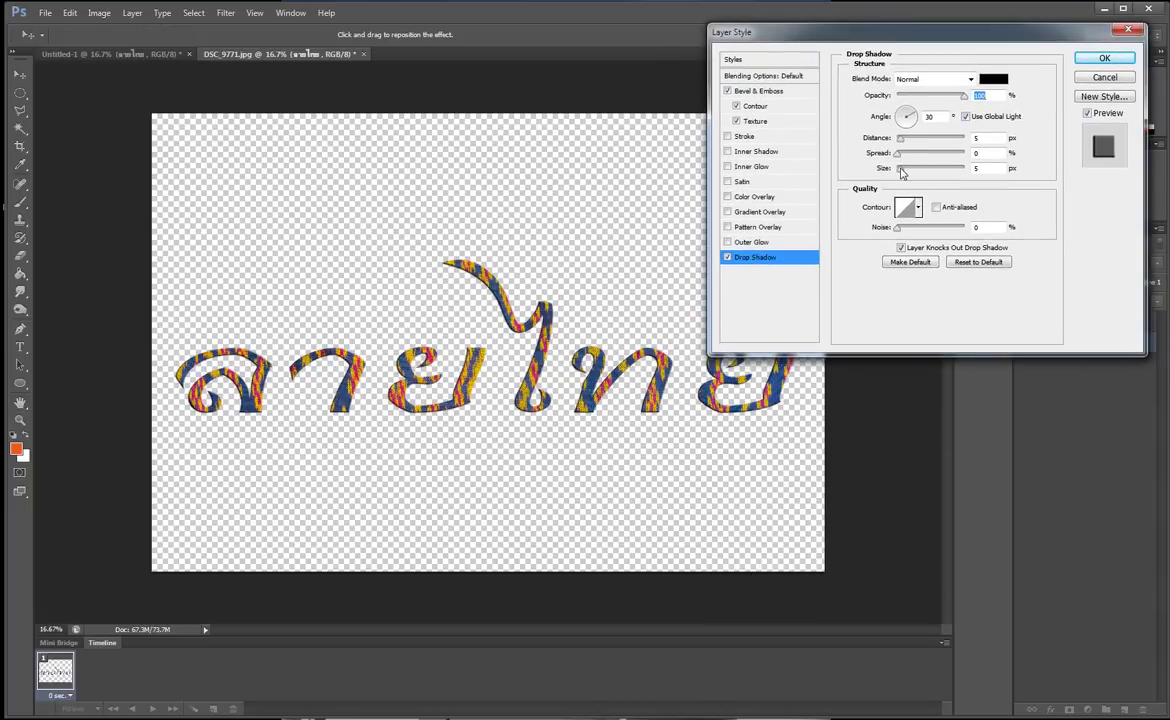
left_click_drag(901, 170, 921, 157)
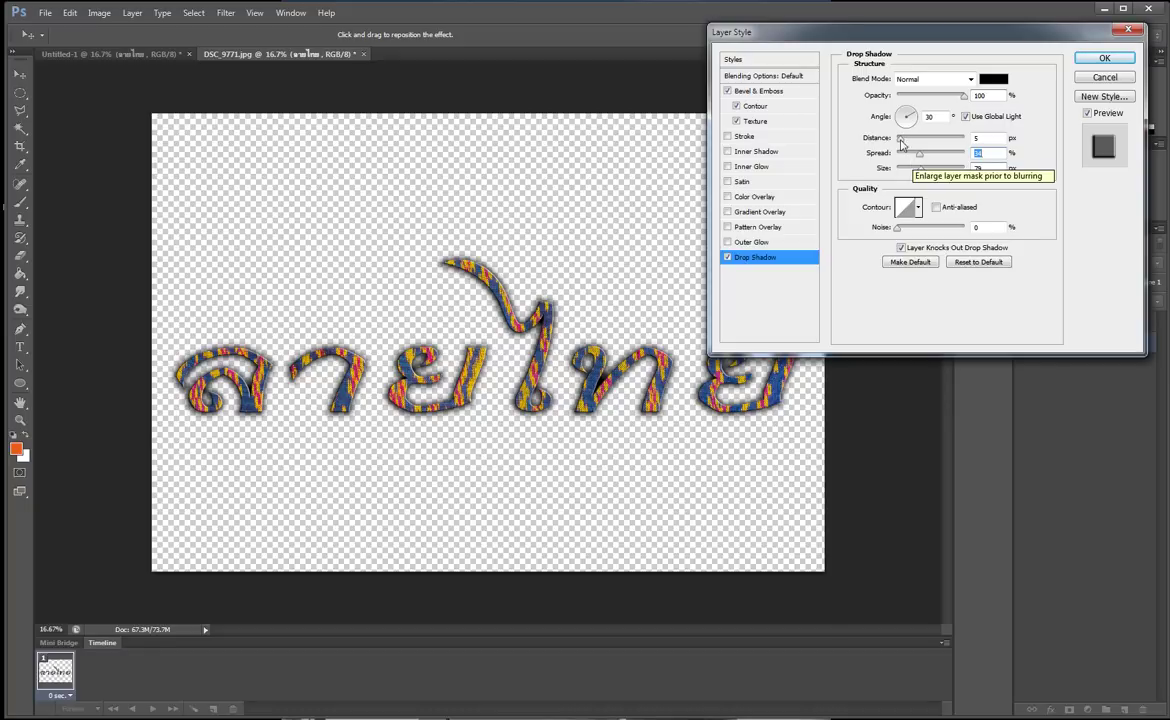
left_click_drag(900, 139, 906, 145)
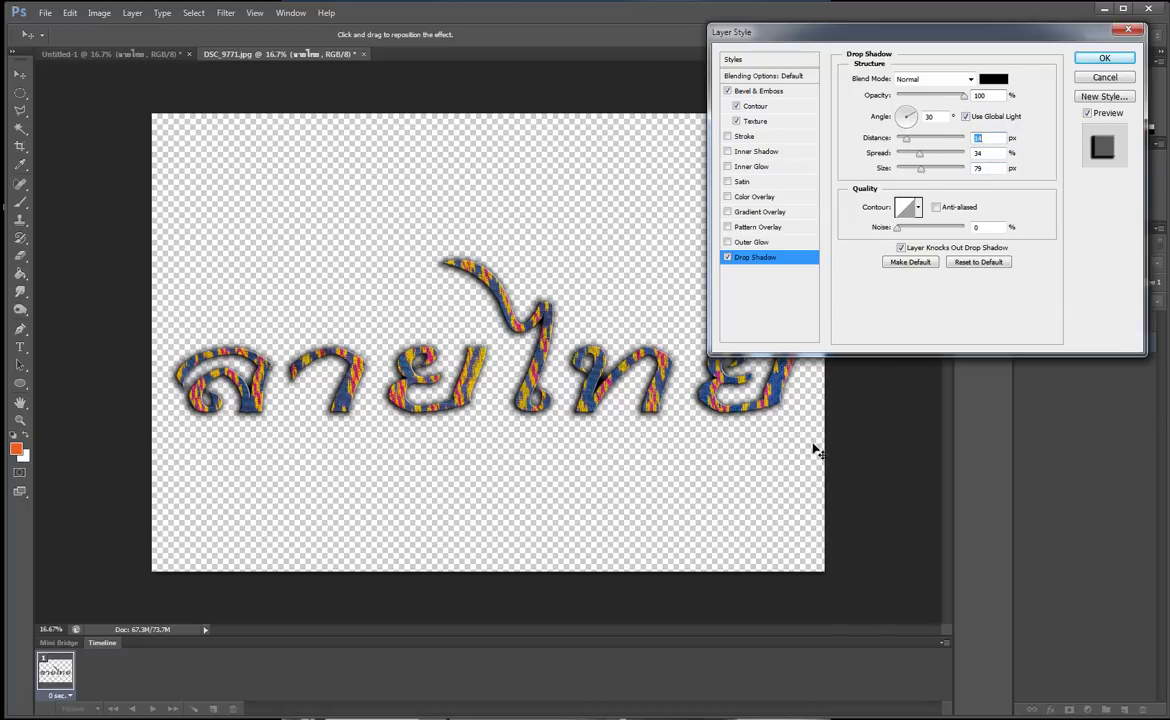
left_click(1102, 58)
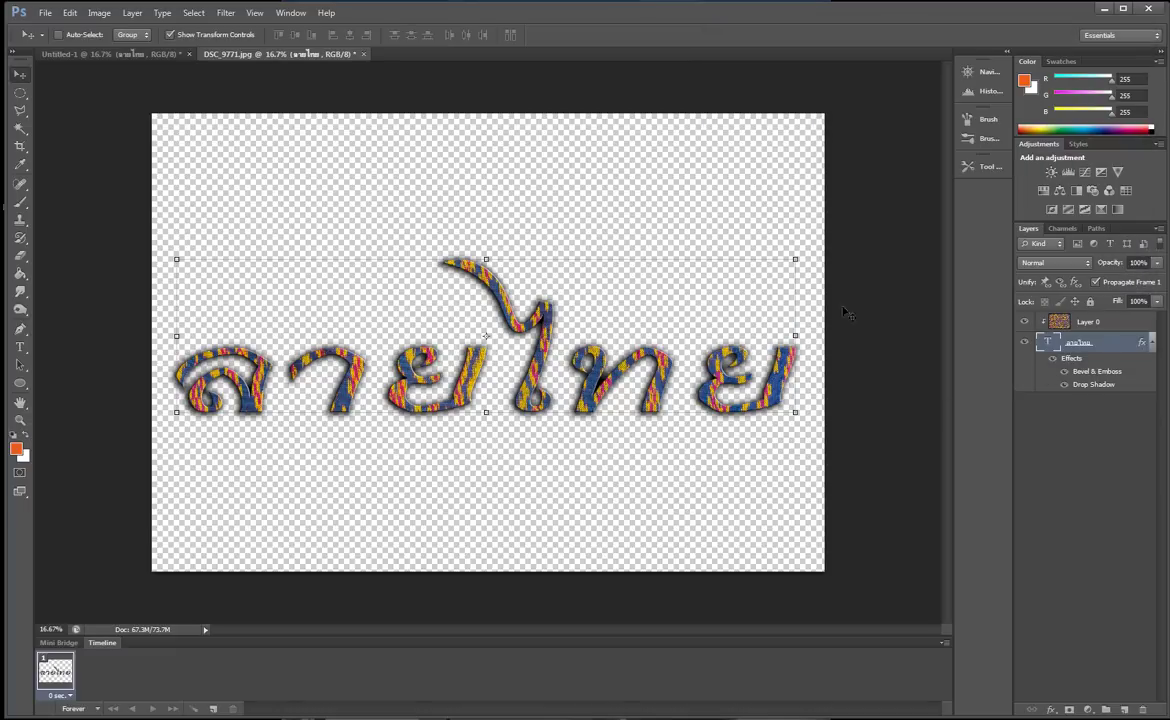
- Turn off Show Transform Controls and start duplicating the fabric layer Layer 0
left_click(170, 35)
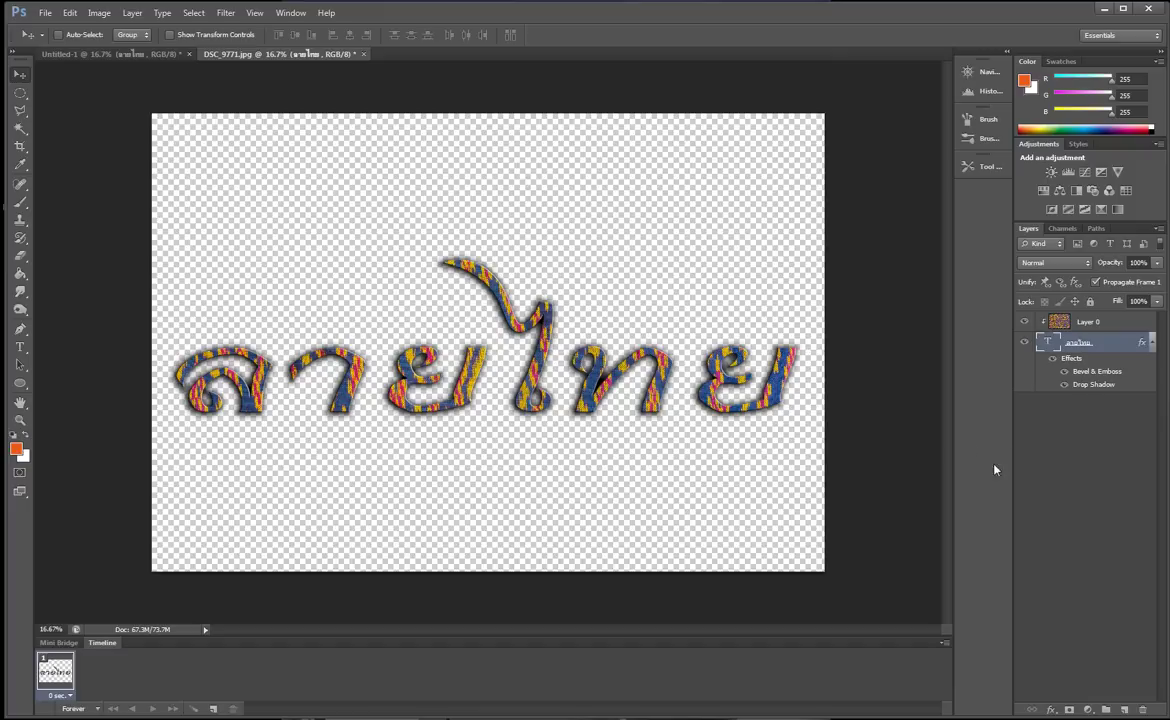
left_click(1061, 325)
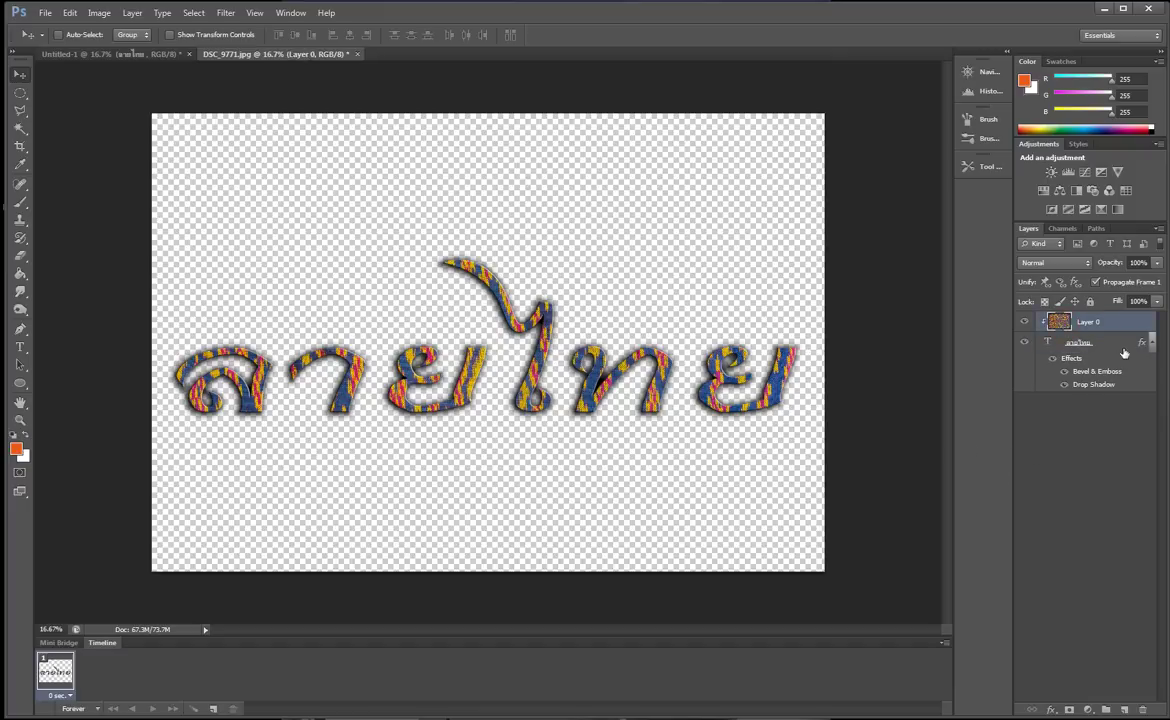
right_click(1058, 322)
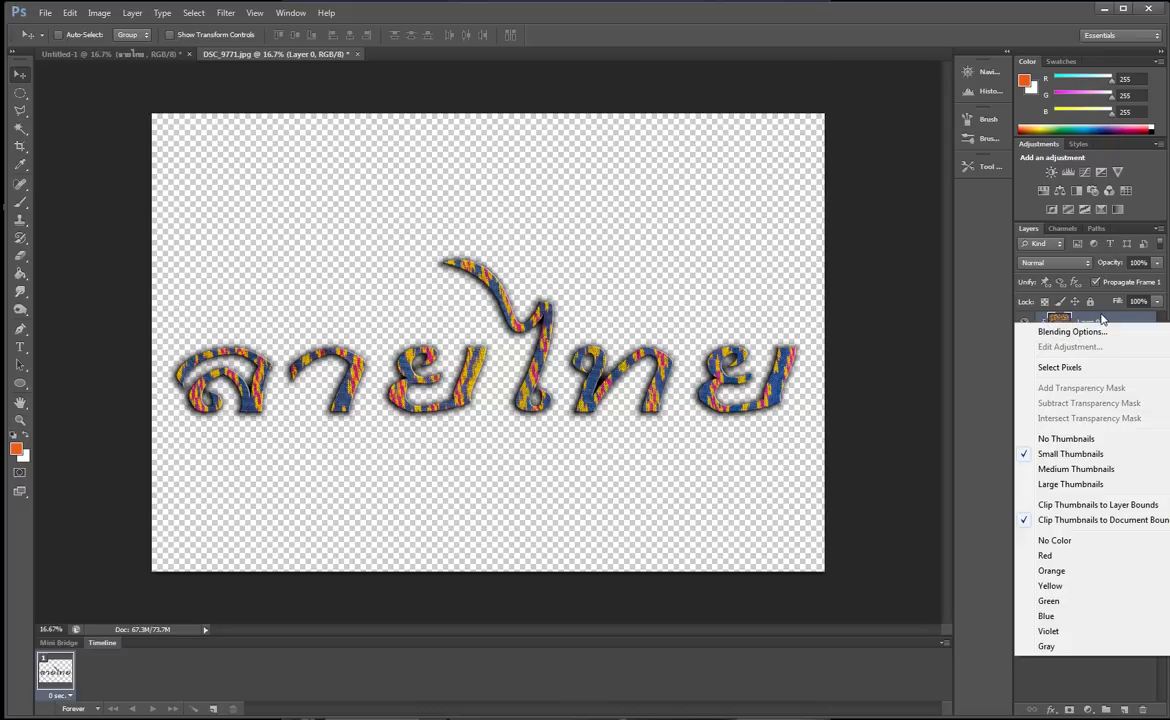
left_click(1102, 319)
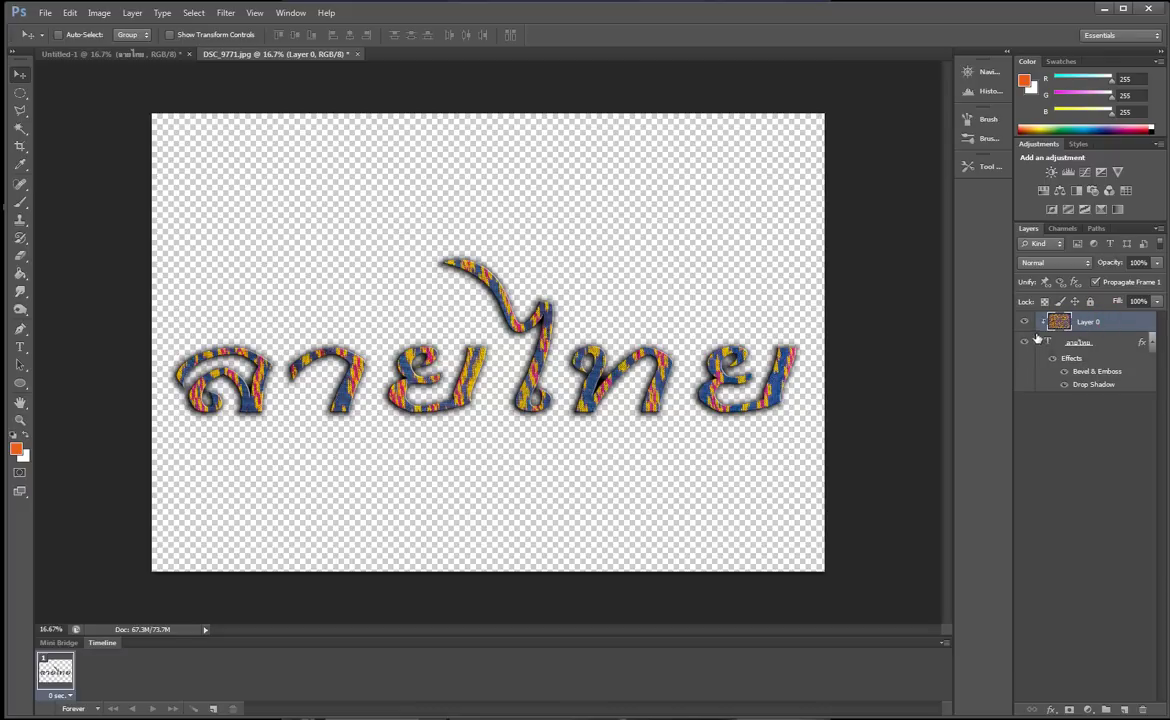
left_click(1104, 322)
right_click(1105, 323)
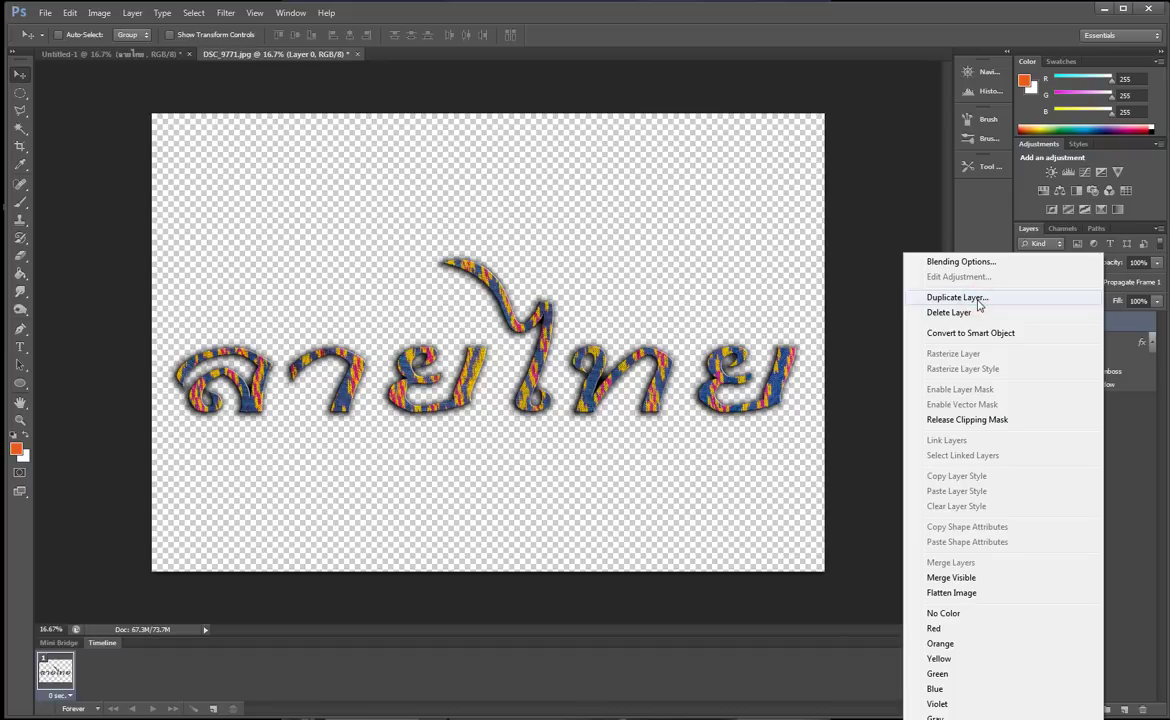
left_click(978, 300)
- Create Layer 0 copy and move it below the text as a full-canvas fabric background
left_click(918, 296)
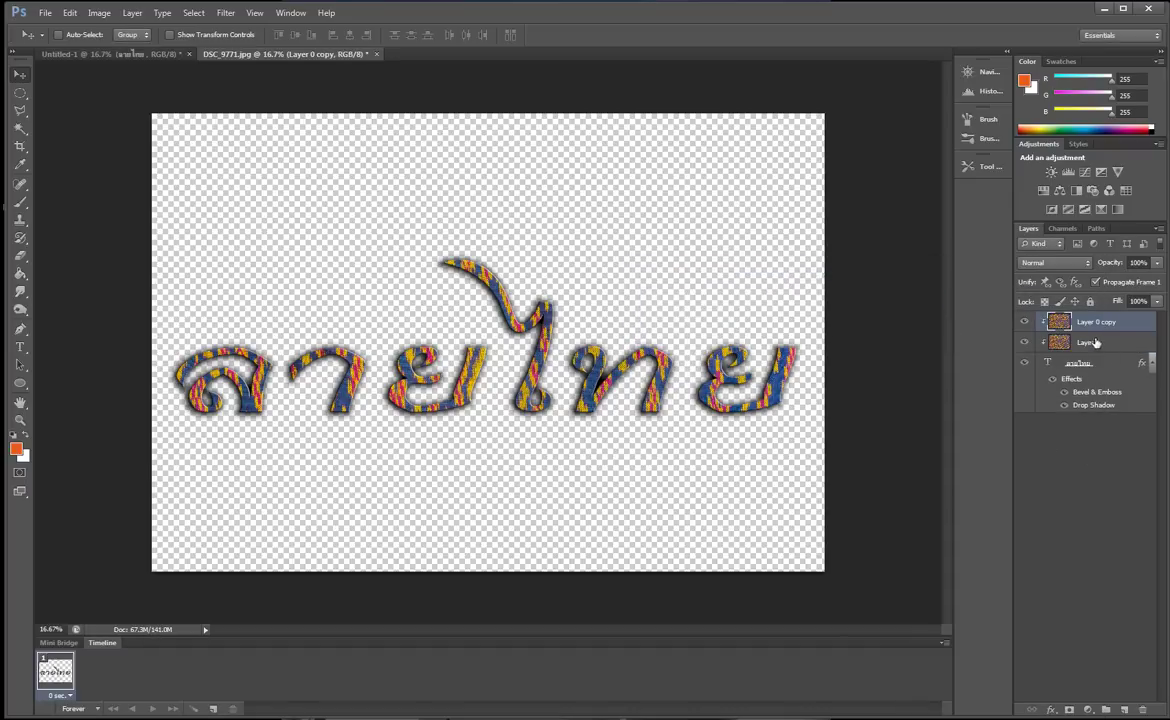
left_click_drag(1093, 325, 1093, 426)
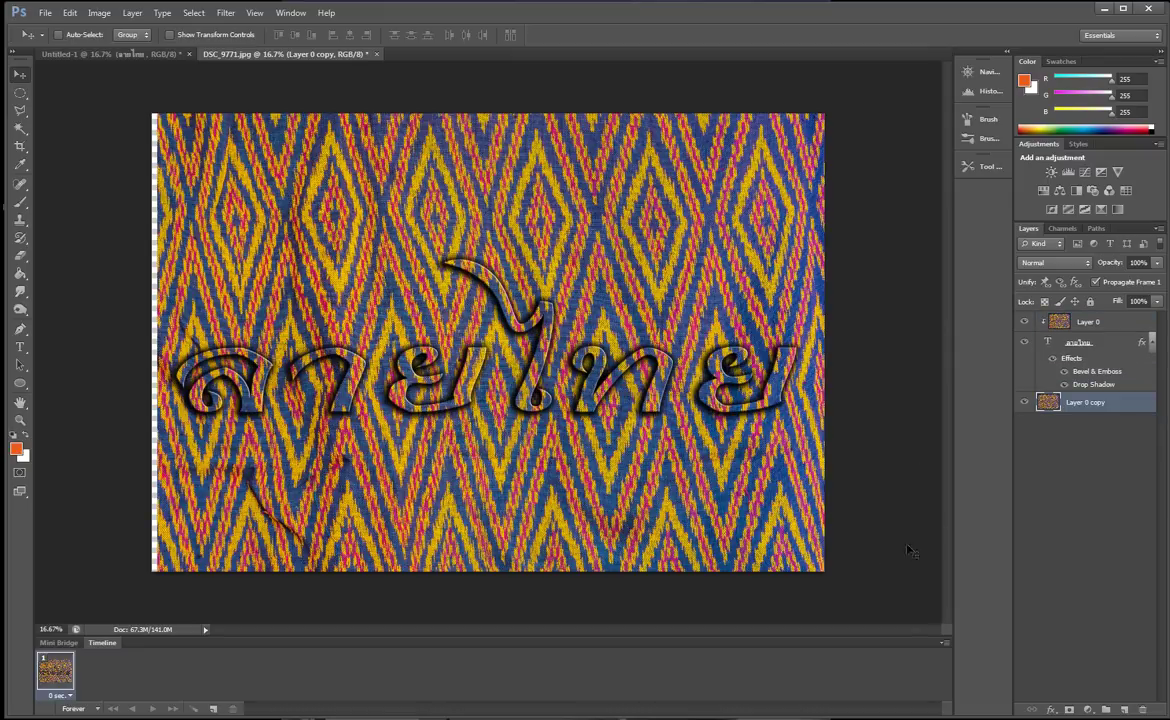
left_click_drag(696, 512, 681, 512)
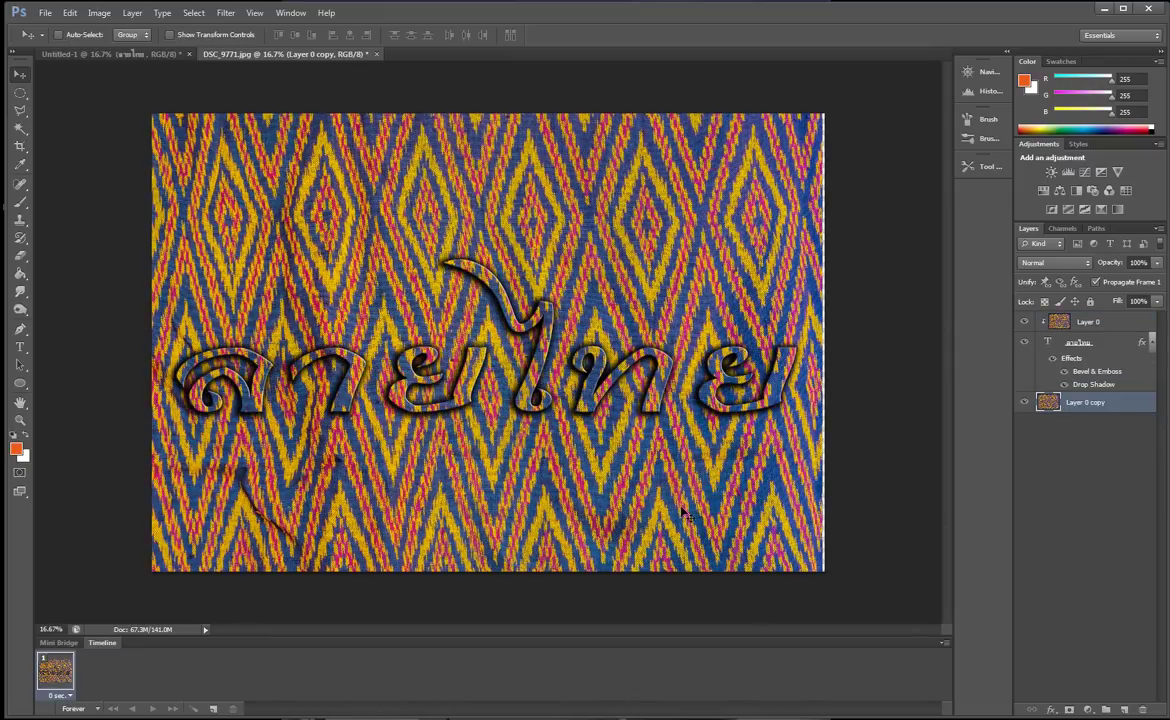
left_click_drag(681, 512, 681, 512)
left_click_drag(1075, 343, 1090, 408)
left_click(1090, 405)
left_click(1090, 710)
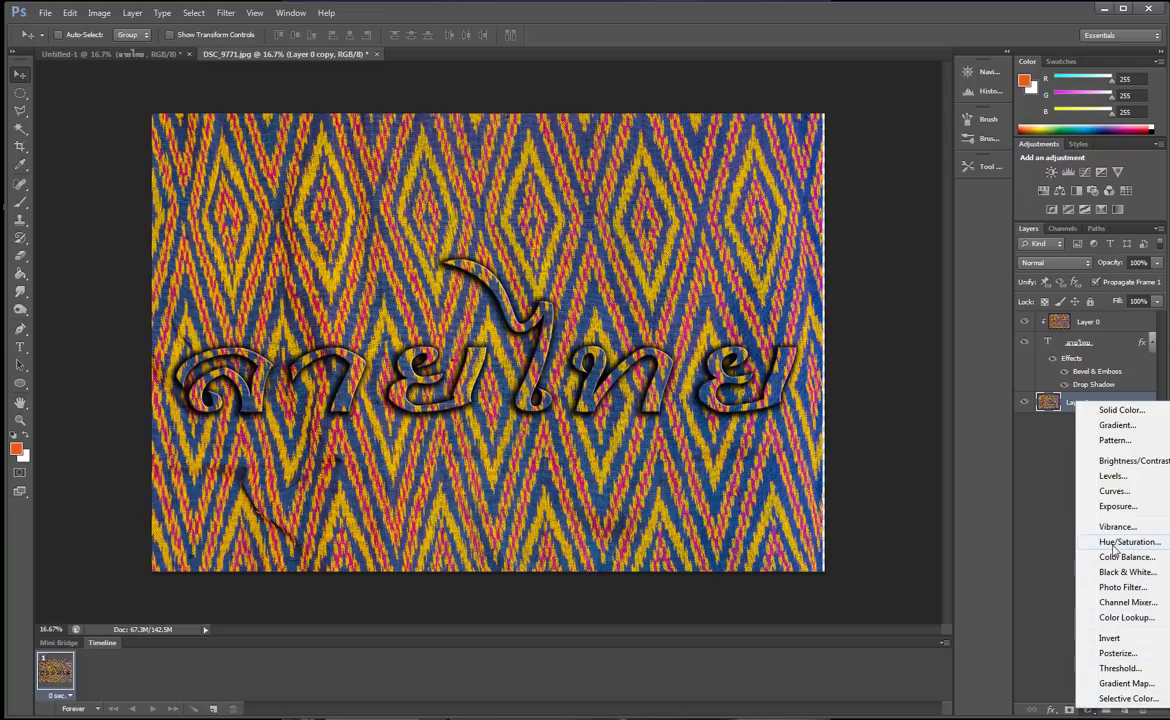
- Add a Hue/Saturation layer over Layer 0 copy: hue -30, saturation +43, lightness -21
left_click(1113, 543)
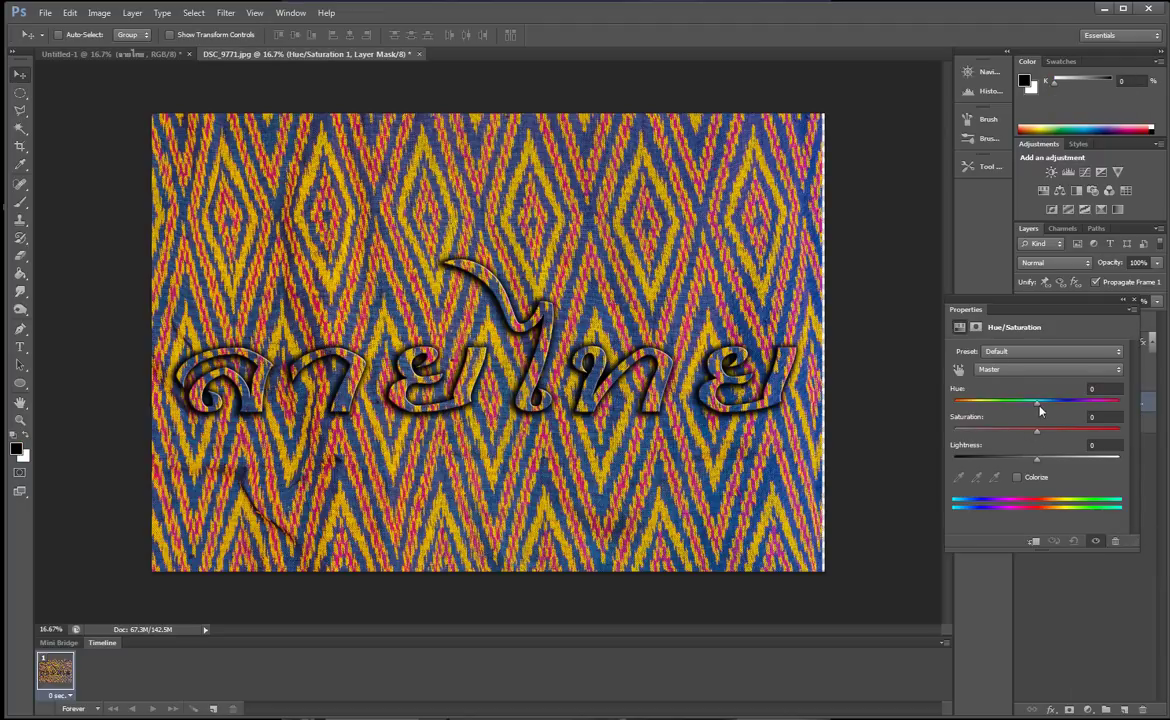
mouse_move(1036, 403)
left_mouse_down()
mouse_move(1013, 414)
mouse_move(1060, 432)
left_mouse_up()
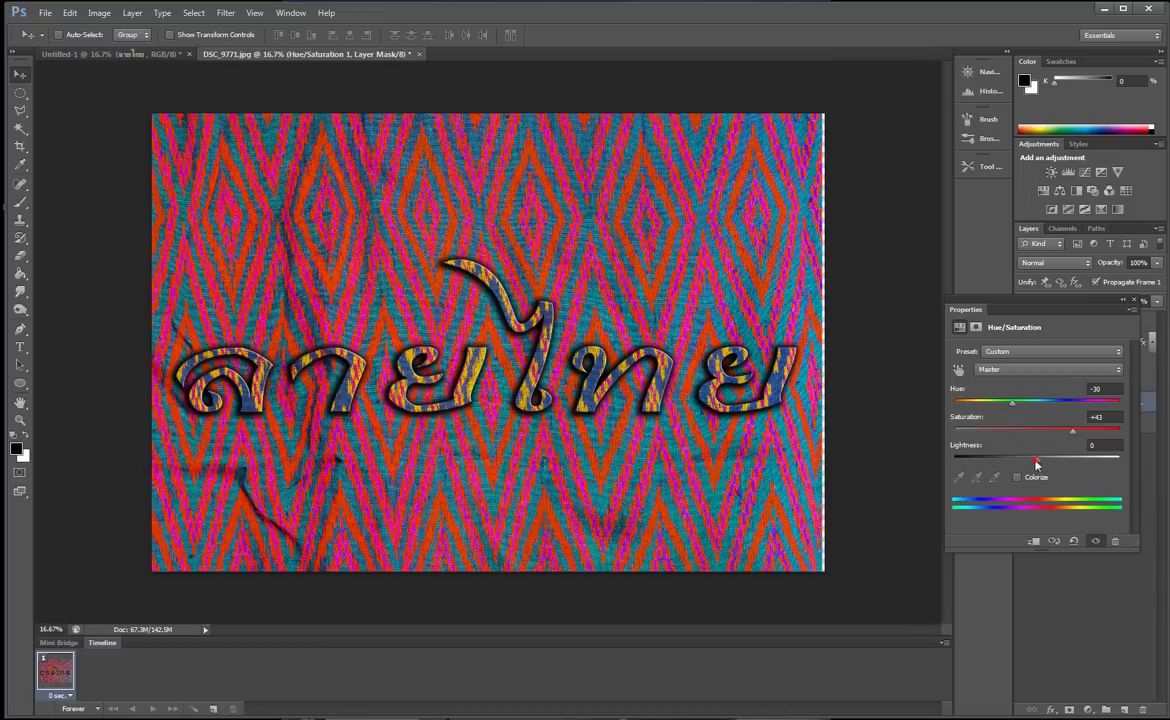
left_click_drag(1036, 463, 1020, 463)
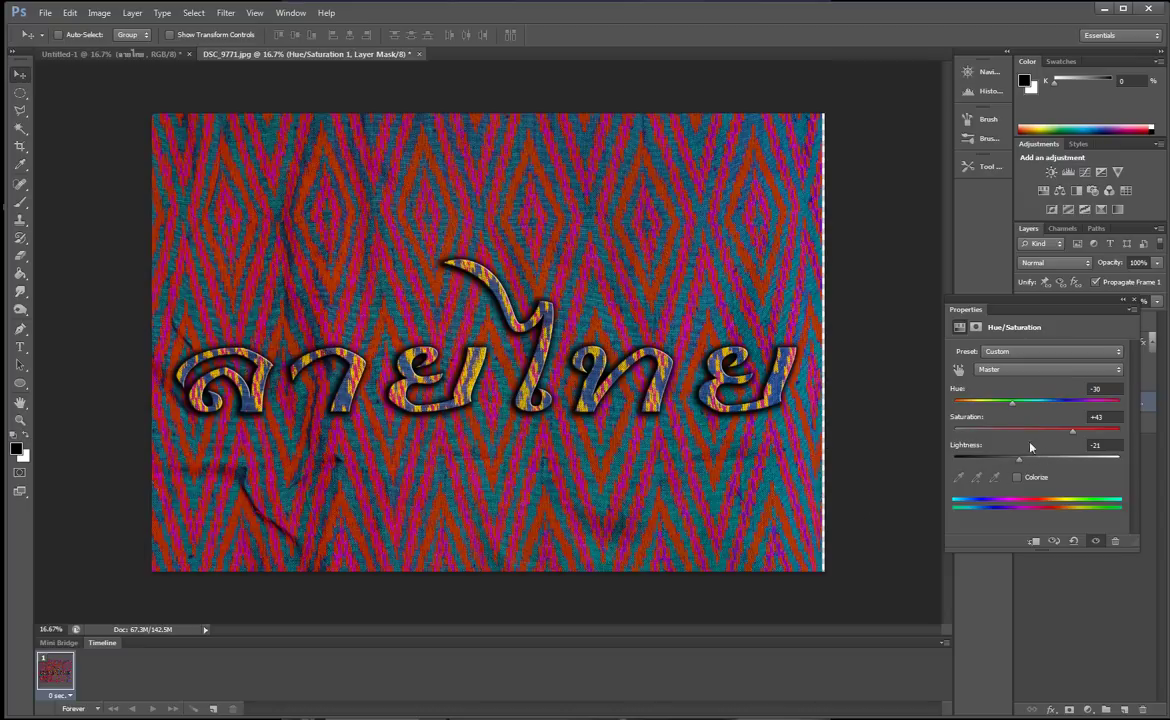
left_click(1135, 300)
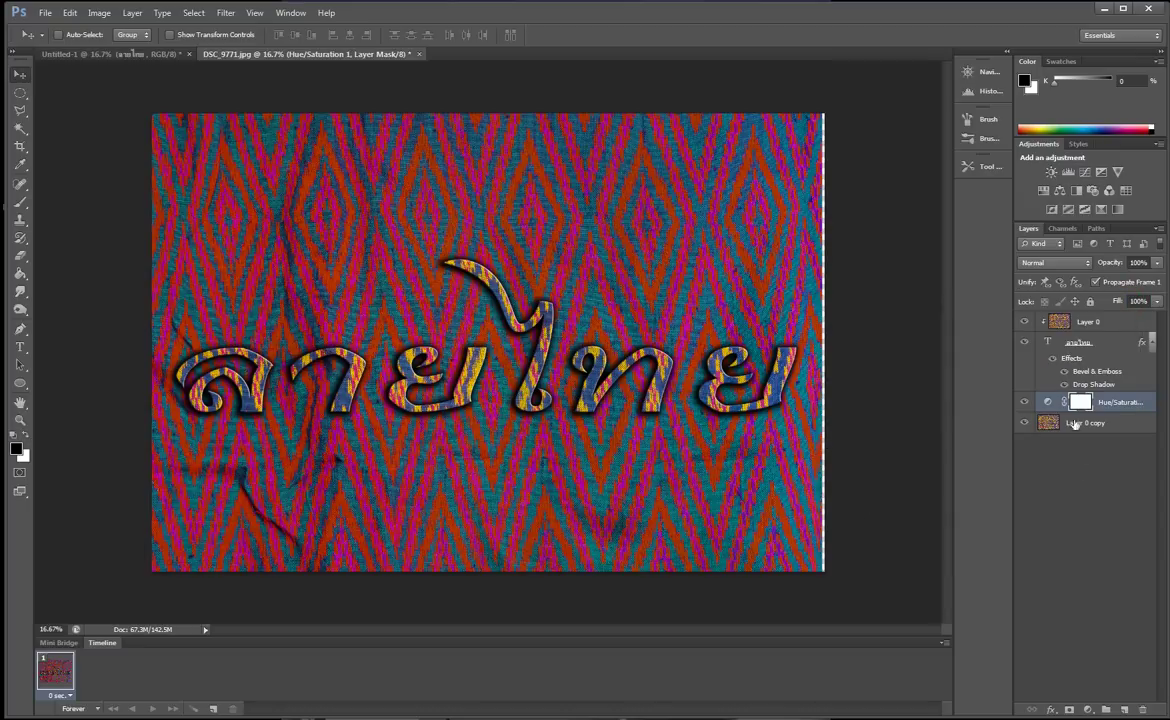
- Nudge the Layer 0 texture inside the lettering to the right, leaving the background unmoved
left_click(1110, 321)
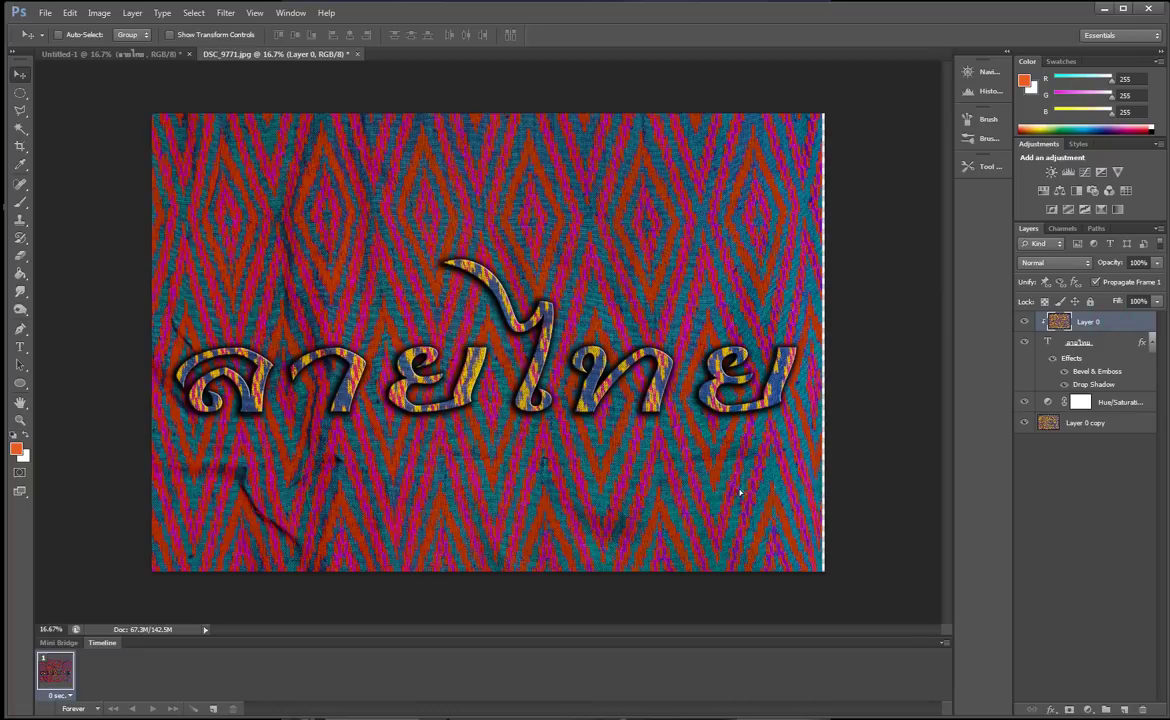
left_click_drag(726, 492, 748, 480)
left_click(1085, 422)
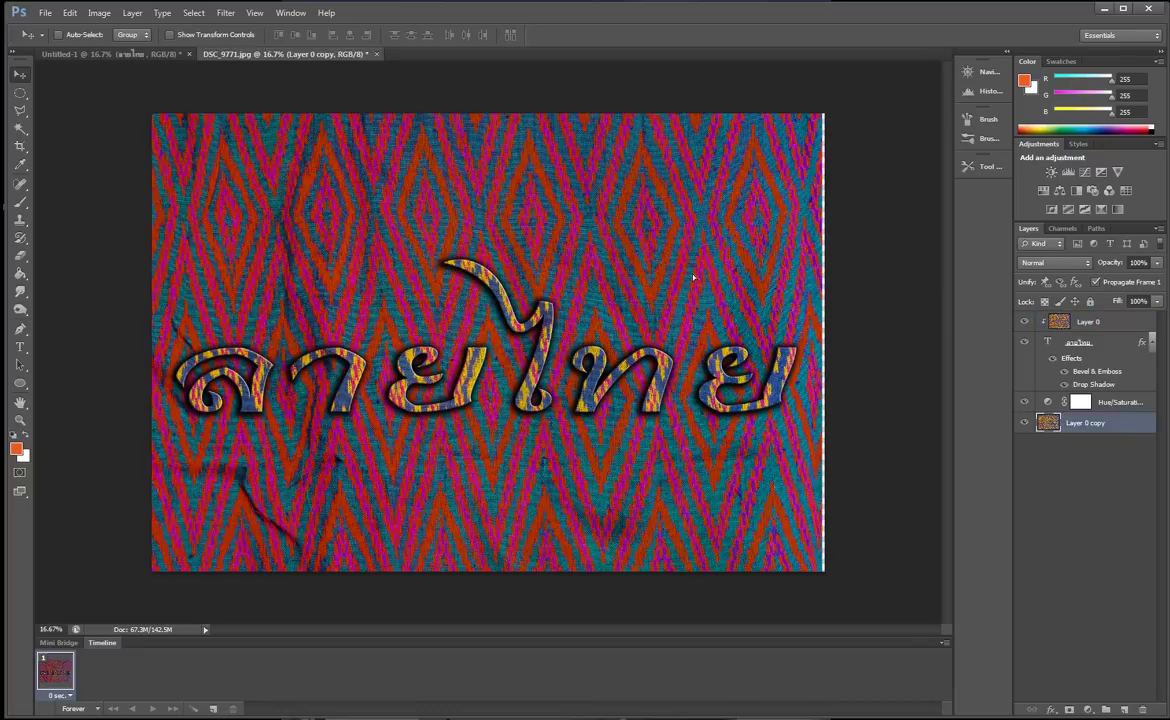
left_click_drag(693, 278, 687, 281)
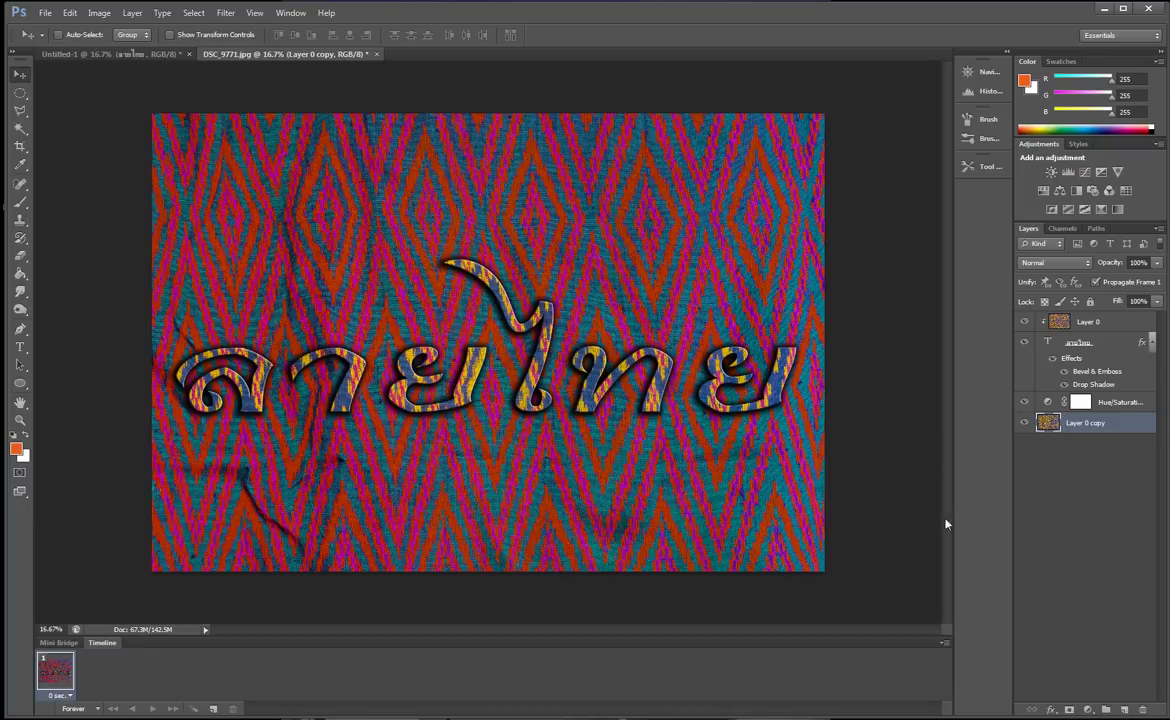
- Select all four layers, from Layer 0 down to Layer 0 copy
left_click(1086, 326)
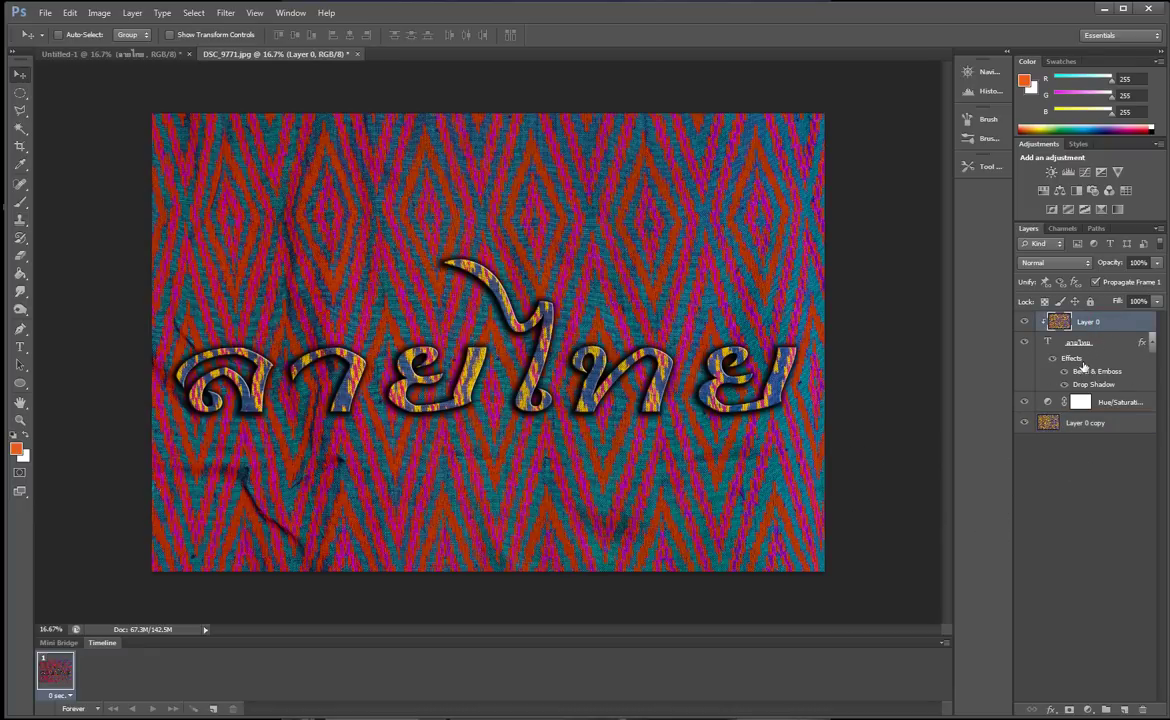
left_click(1087, 344, "shift")
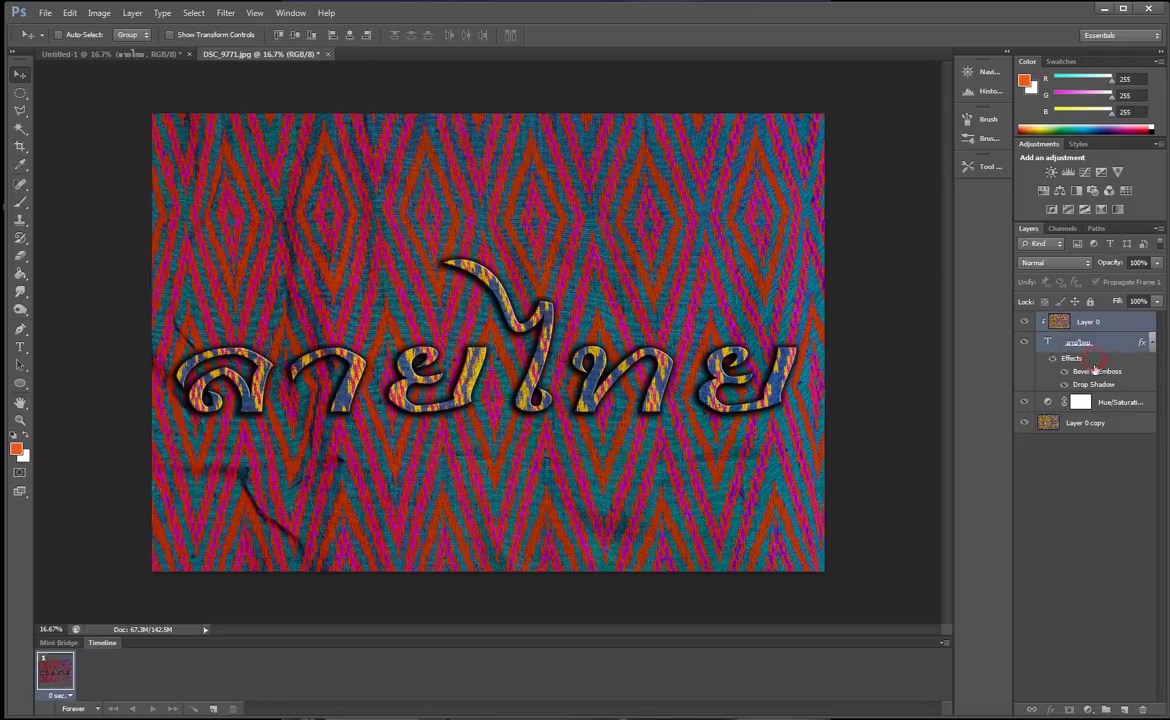
left_click(1105, 402, "shift")
left_click(1072, 426, "shift")
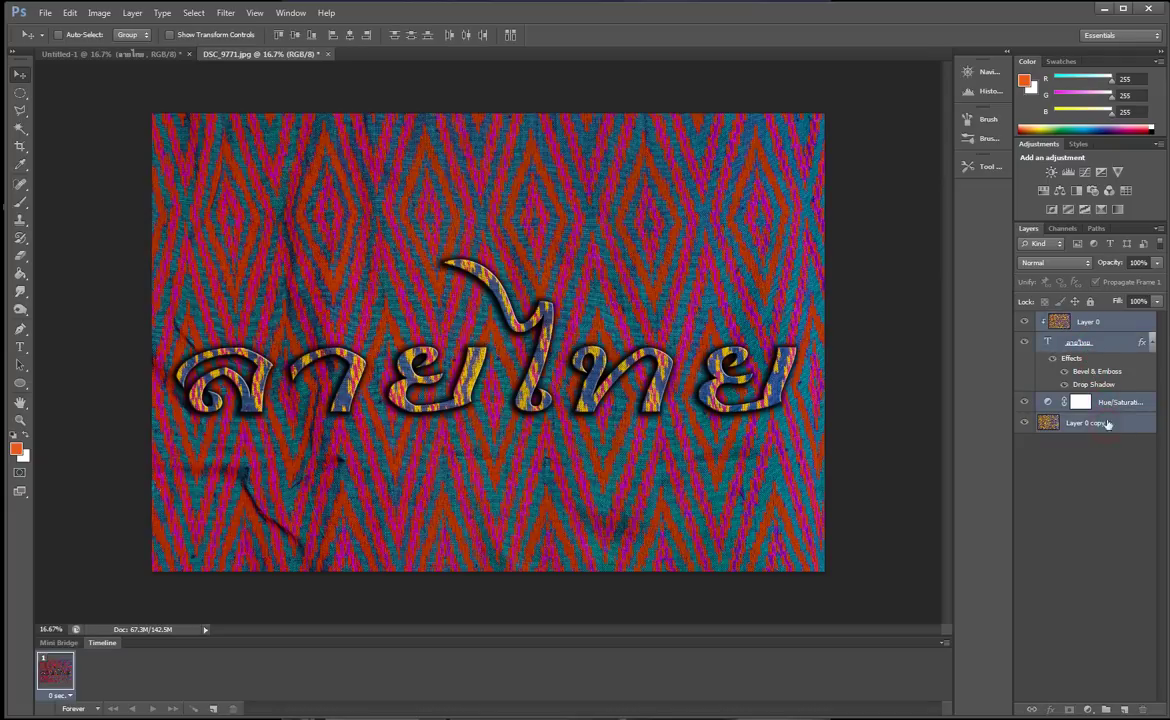
- Dismiss the Windows colour-scheme prompt and merge the selected layers into a single Layer 0
right_click(1068, 423)
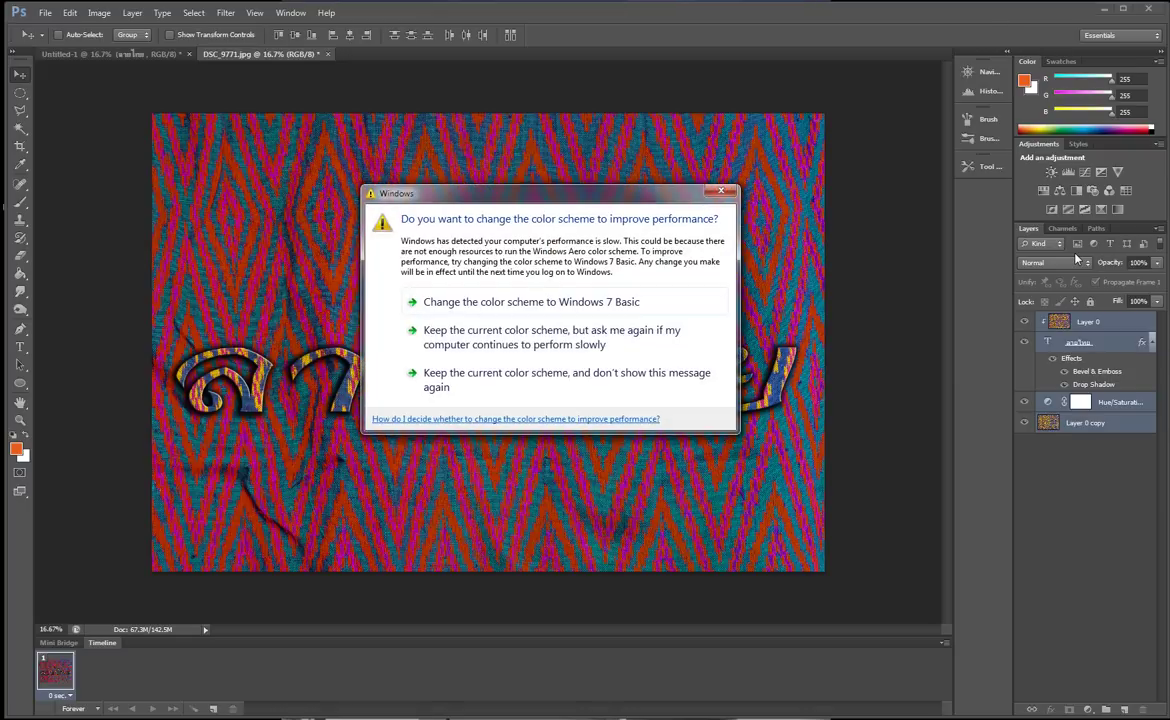
left_click(734, 193)
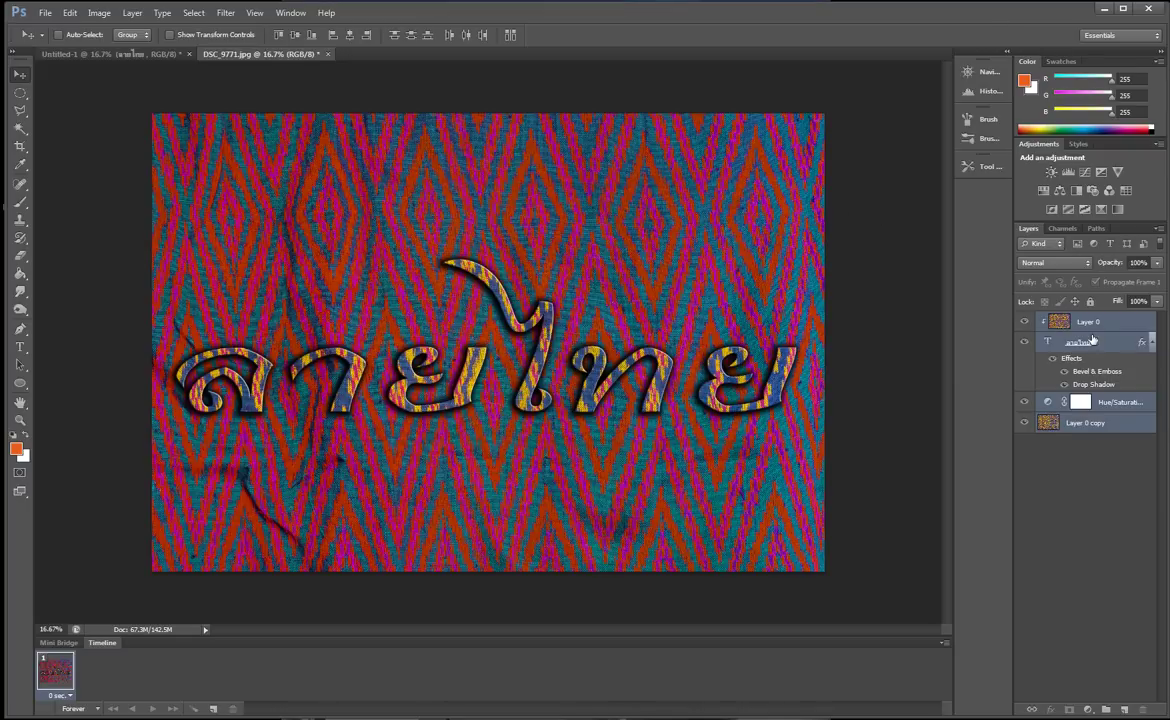
right_click(1000, 305)
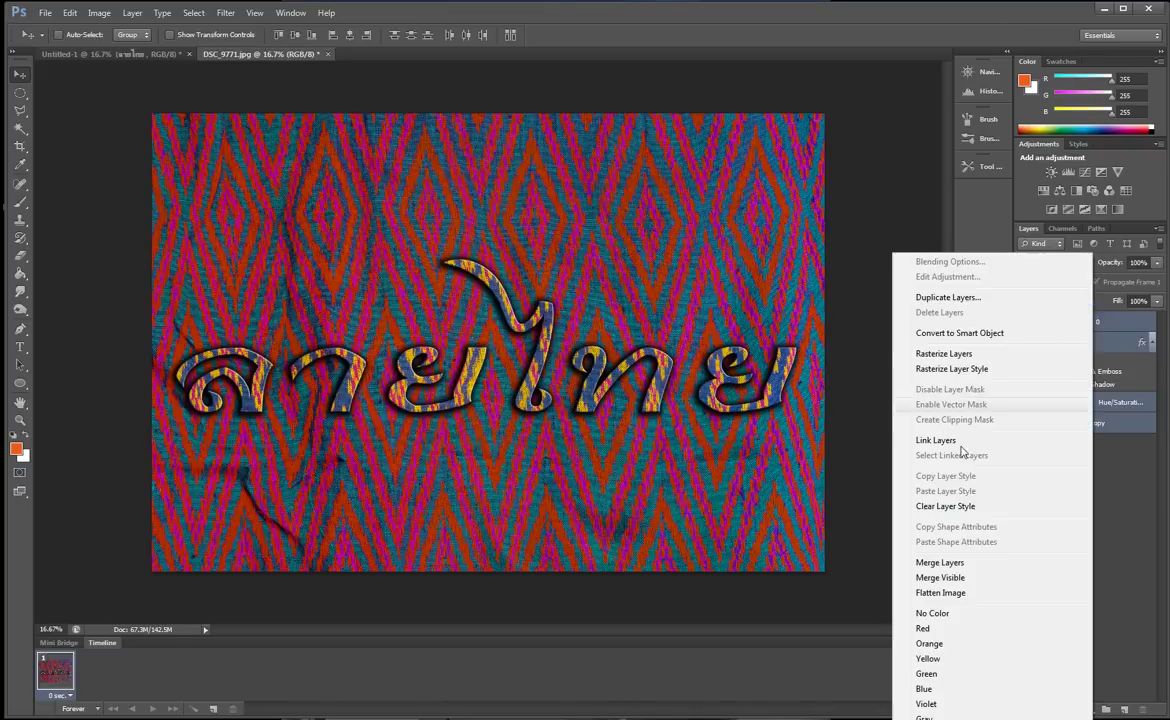
left_click(945, 562)
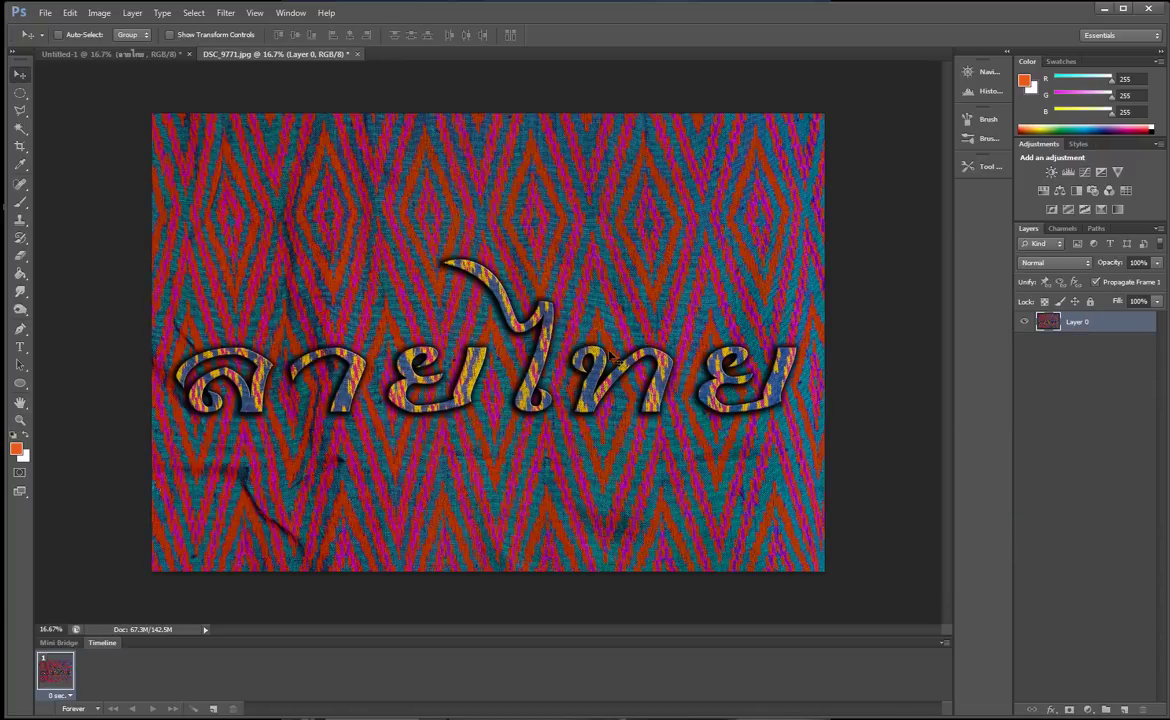